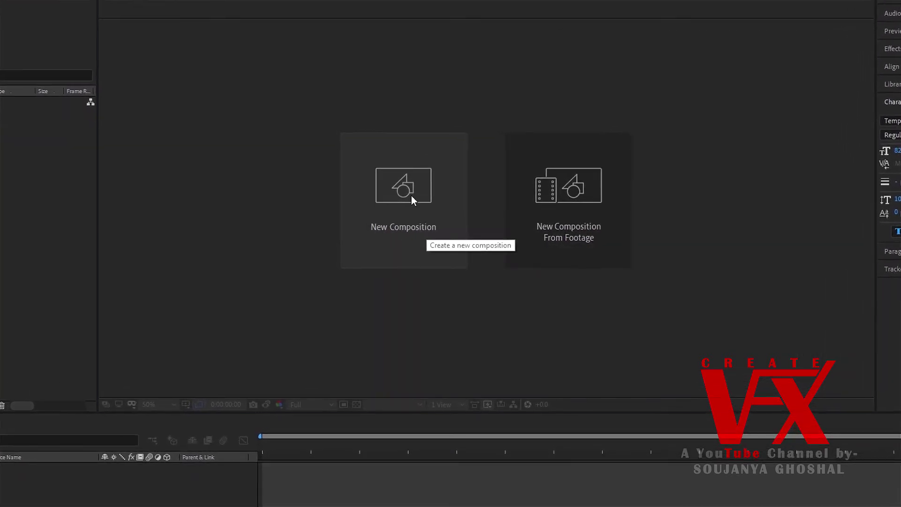
Start a new composition named "Create VFX" using the HDTV 1080 25 preset.
left_click(411, 195)
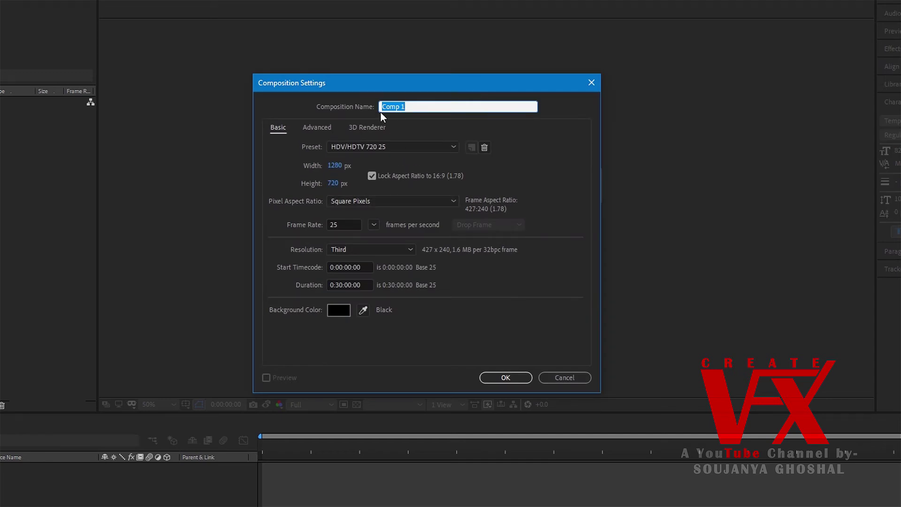
key("BackSpace")
type("Create VFx")
key("BackSpace")
type("X")
left_click(455, 149)
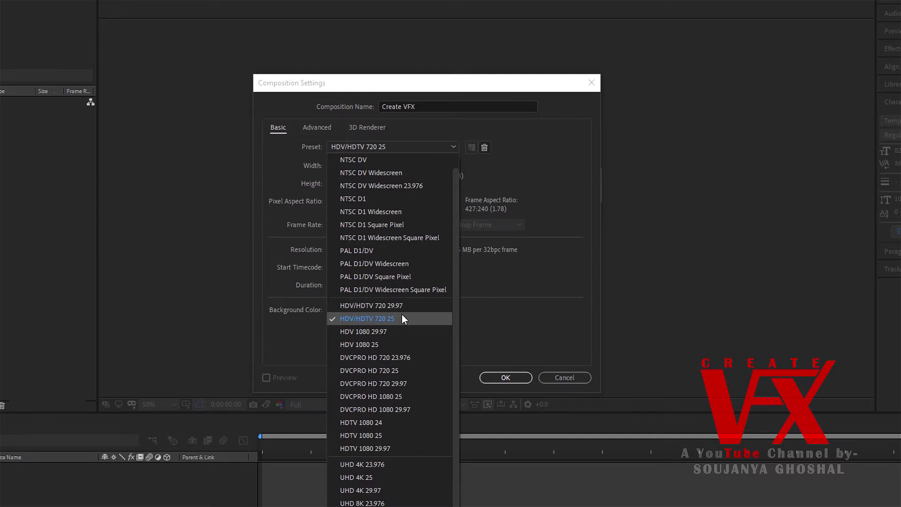
left_click(381, 435)
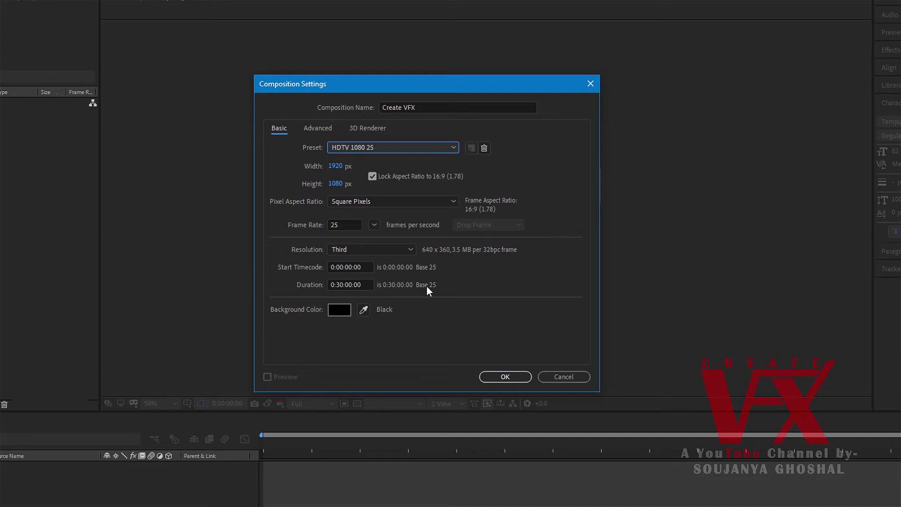
Set the new composition's duration to 0:15:00:00.
left_click_drag(367, 284, 328, 284)
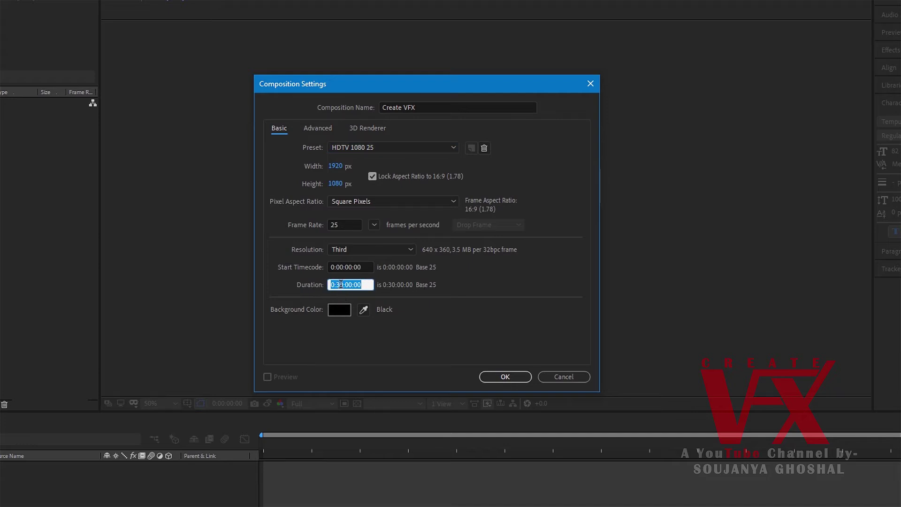
left_click(340, 284)
type("15")
Choose black as the background color and create the composition.
left_click(340, 311)
left_click_drag(352, 288, 466, 314)
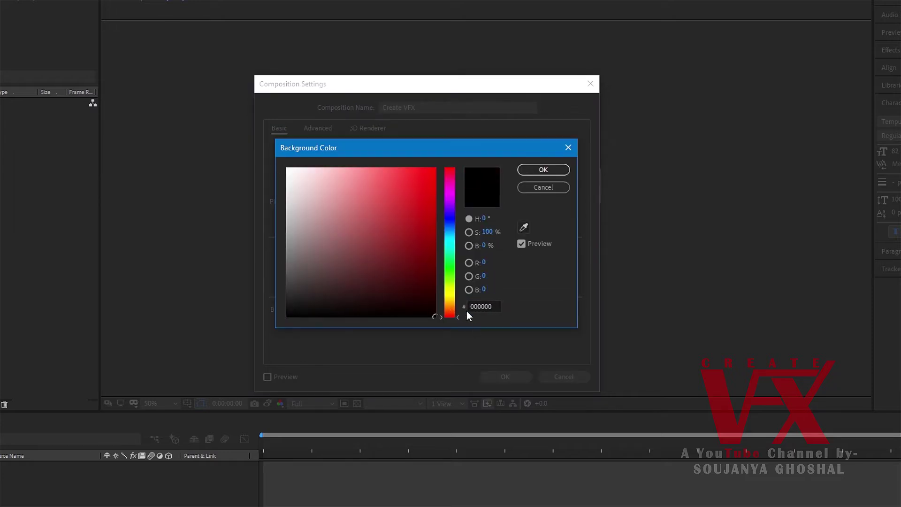
left_click(455, 243)
left_click_drag(455, 243, 454, 251)
left_click(424, 190)
left_click_drag(424, 191, 449, 316)
left_click(554, 170)
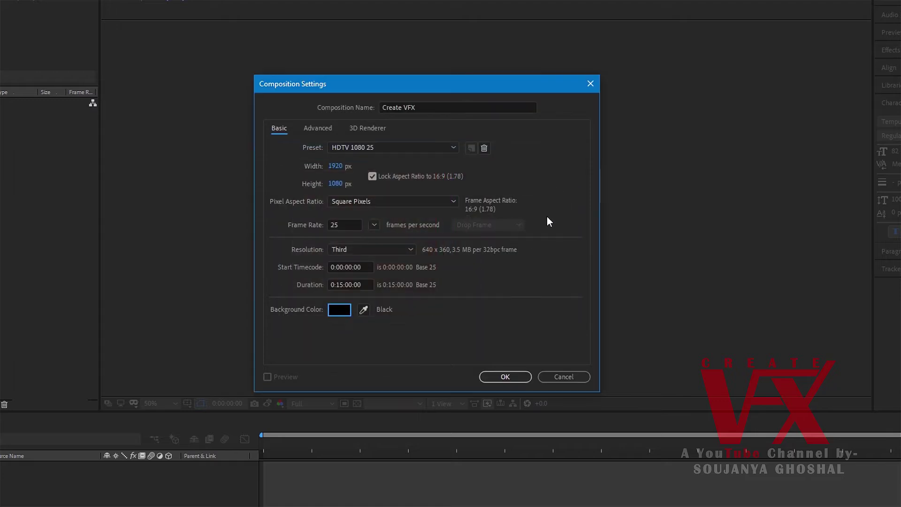
left_click(504, 376)
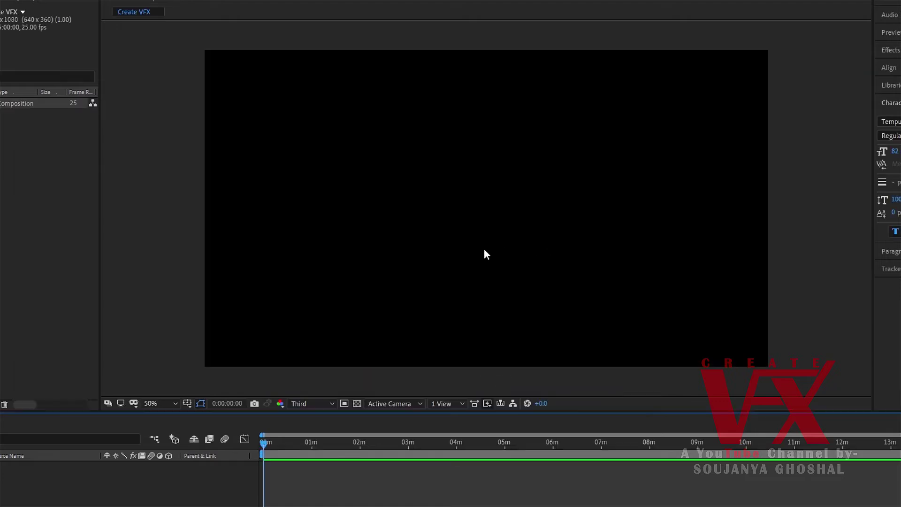
Set the composition view to Fit up to 100% and its preview resolution to Quarter.
left_click(156, 403)
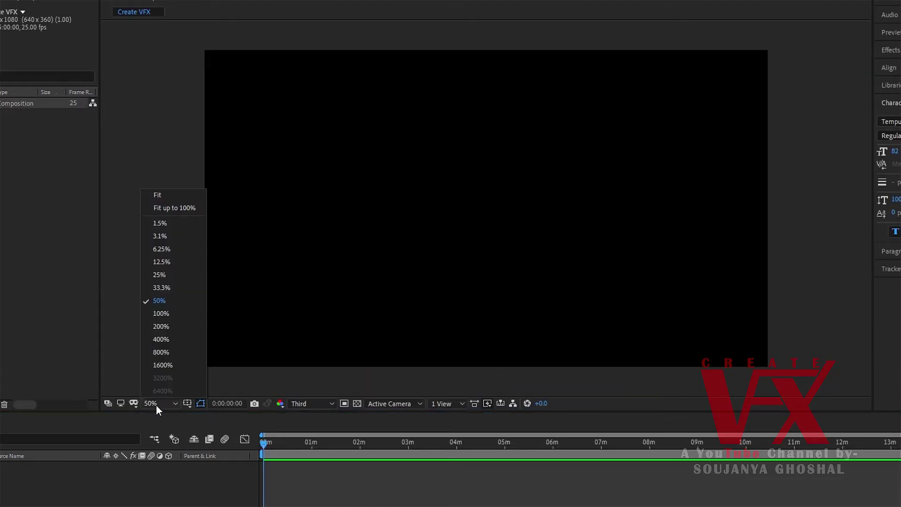
left_click(189, 211)
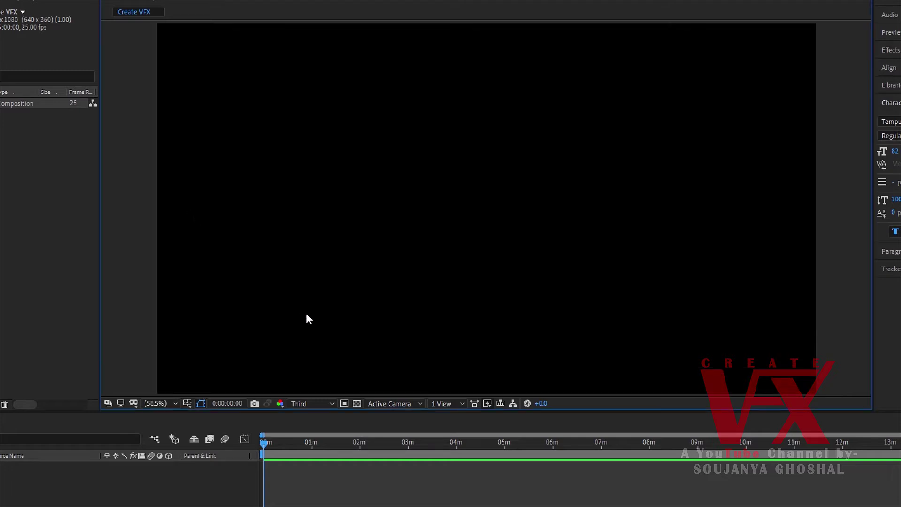
left_click(303, 404)
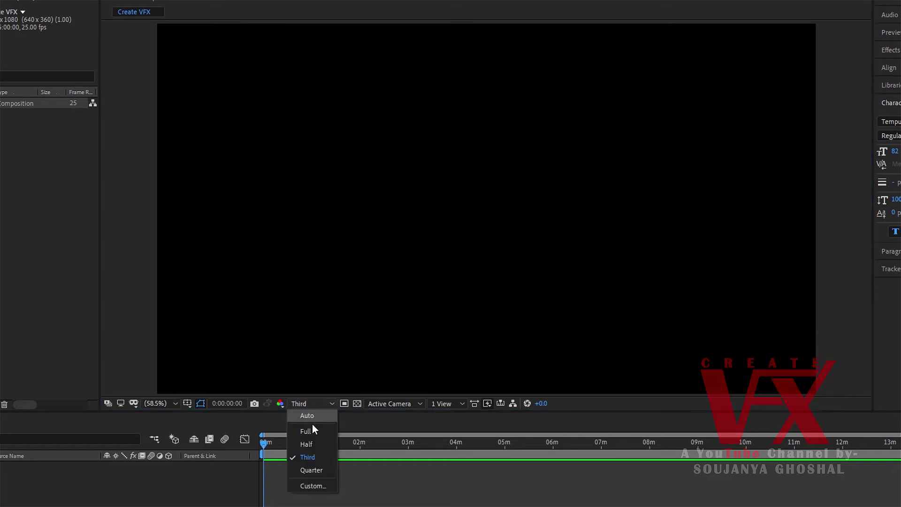
left_click(311, 470)
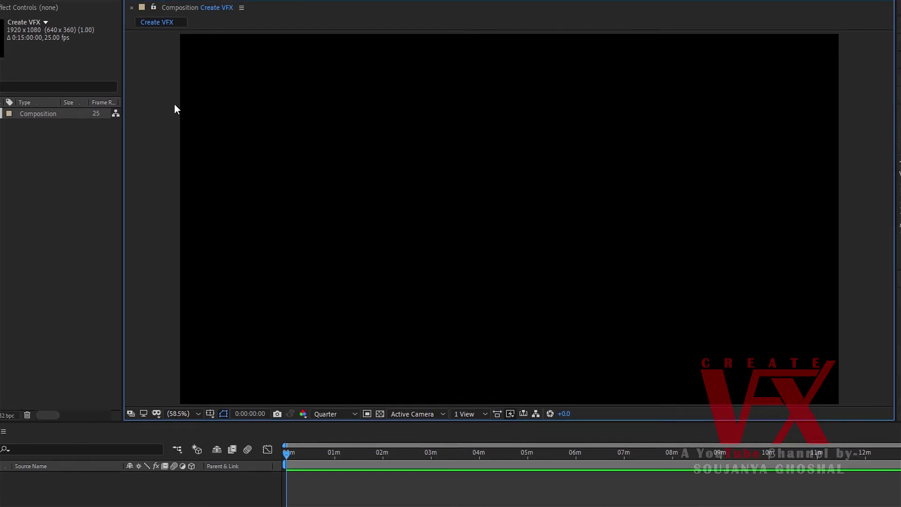
Make sure Enable Disk Cache is on in the Media & Disk Cache preferences and accept the preferences.
left_click(28, 6)
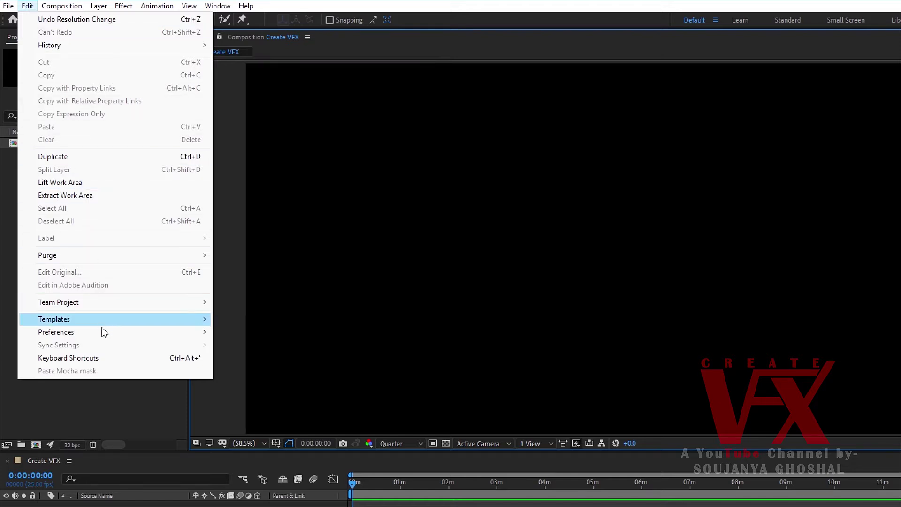
mouse_move(123, 337)
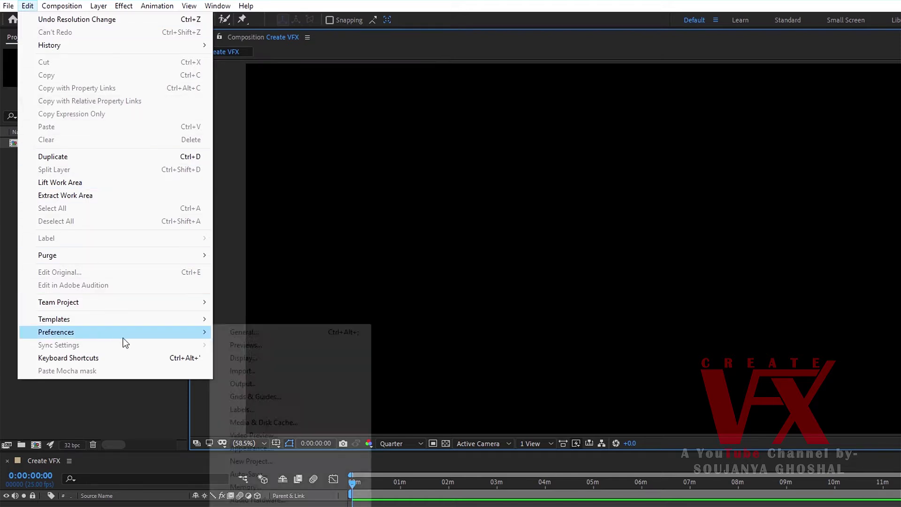
left_click(240, 333)
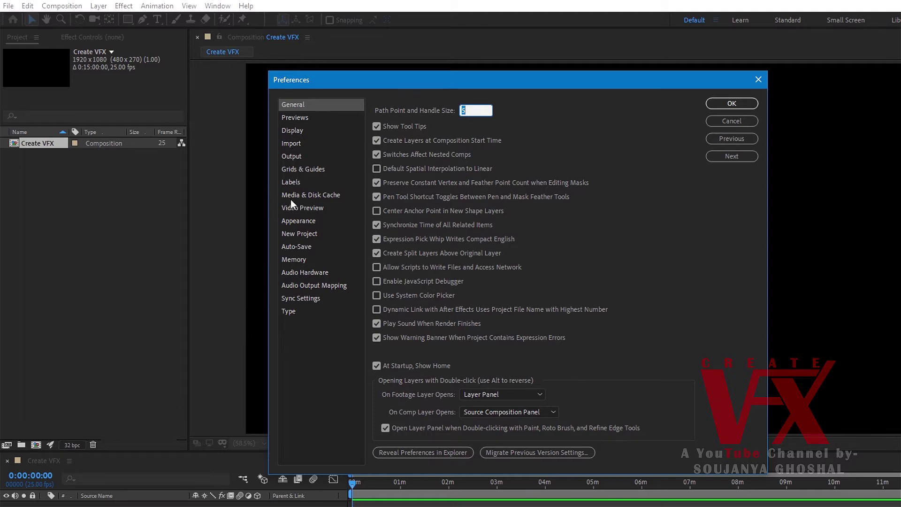
left_click(332, 198)
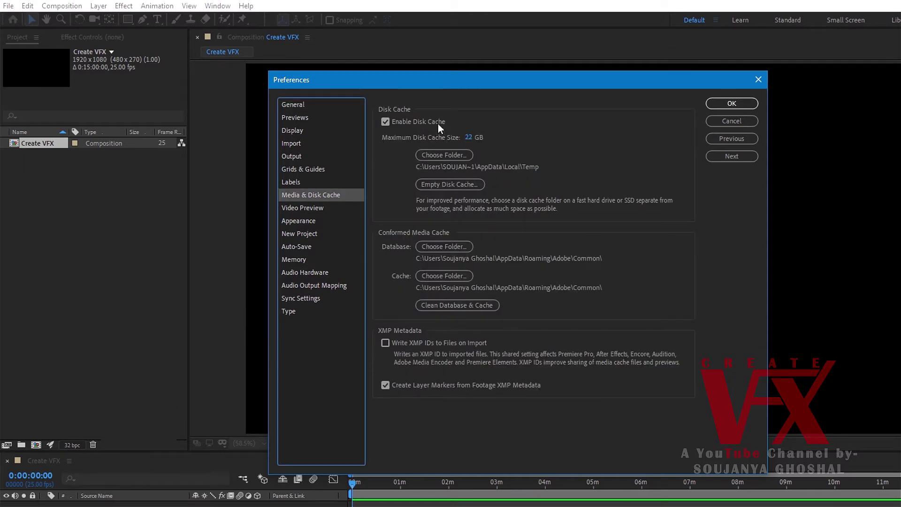
left_click(385, 122)
left_click(386, 122)
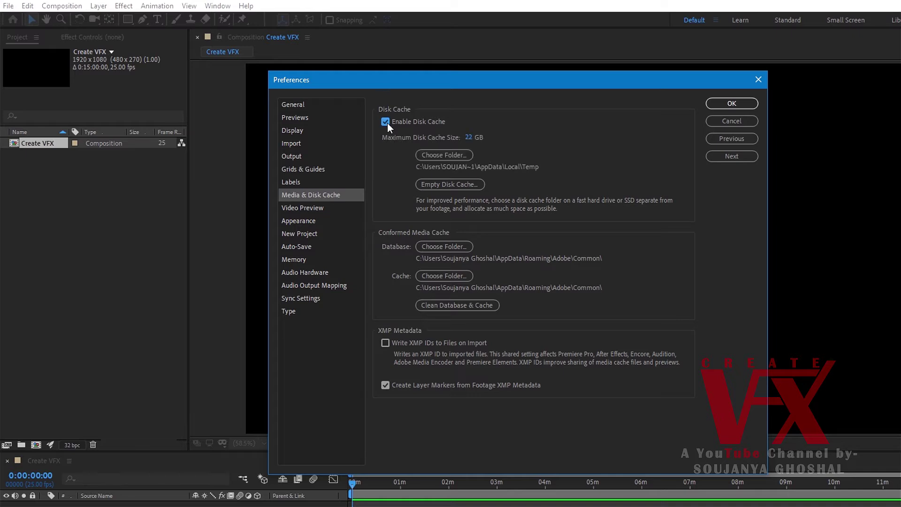
left_click(387, 123)
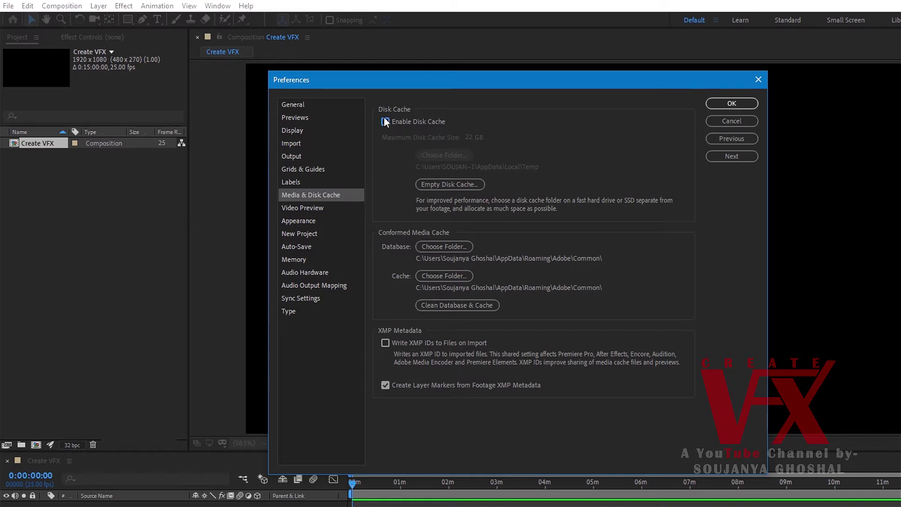
key("space")
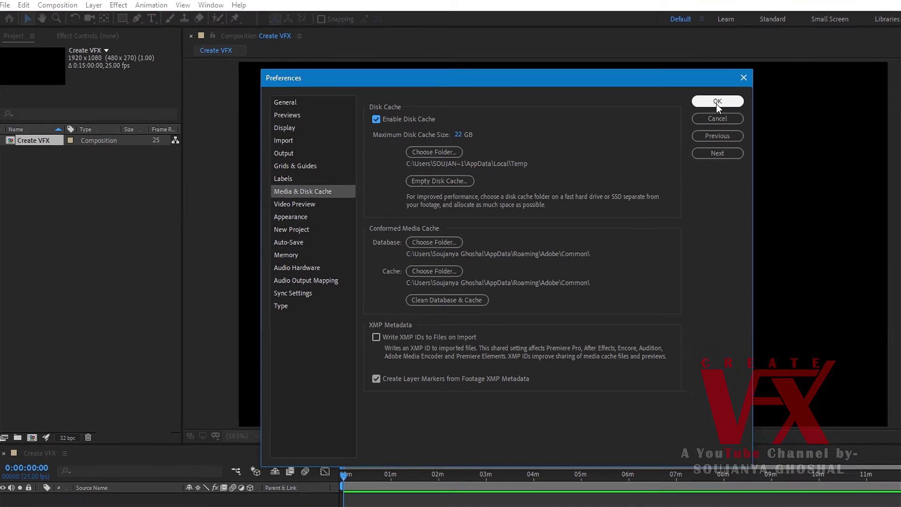
left_click(716, 103)
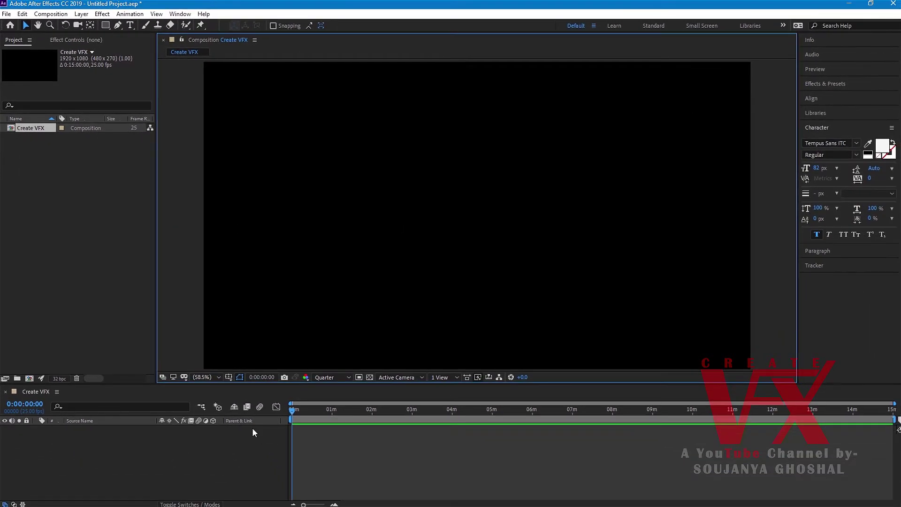
Collapse the Character settings and expand the Effects & Presets list.
left_click(262, 469)
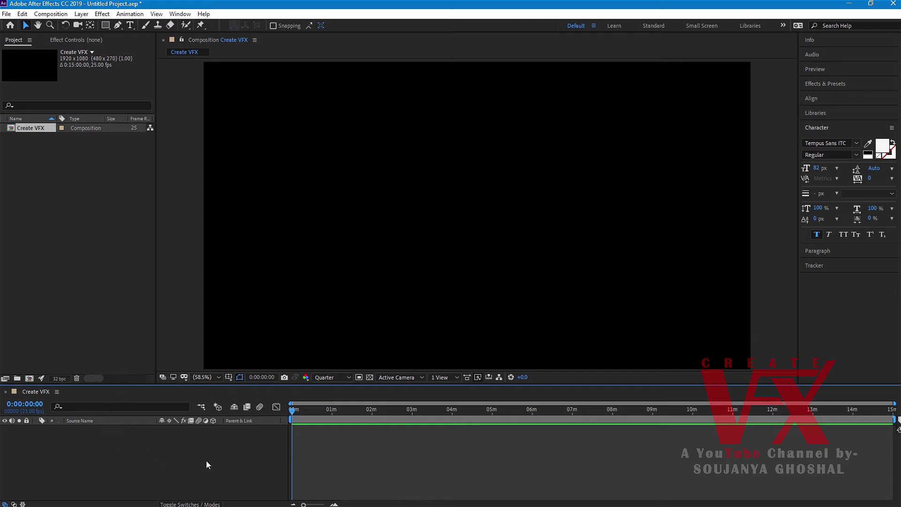
left_click(95, 208)
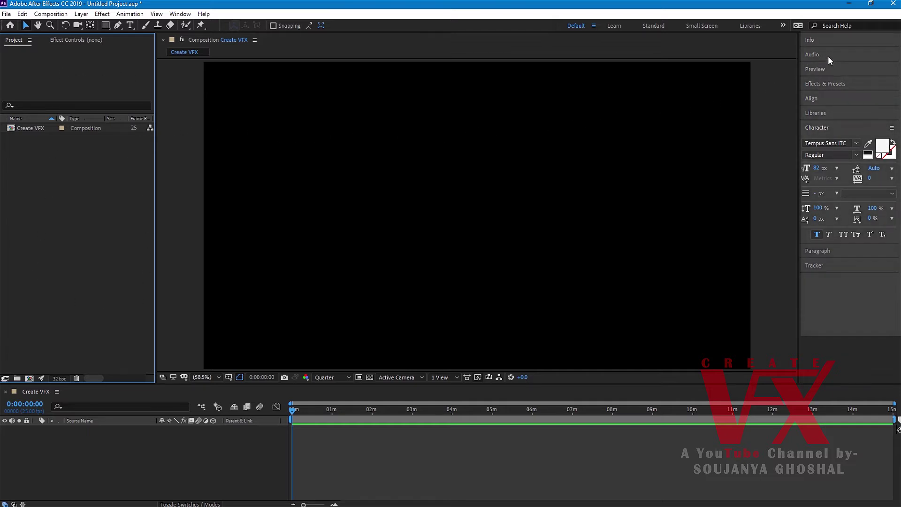
left_click(825, 128)
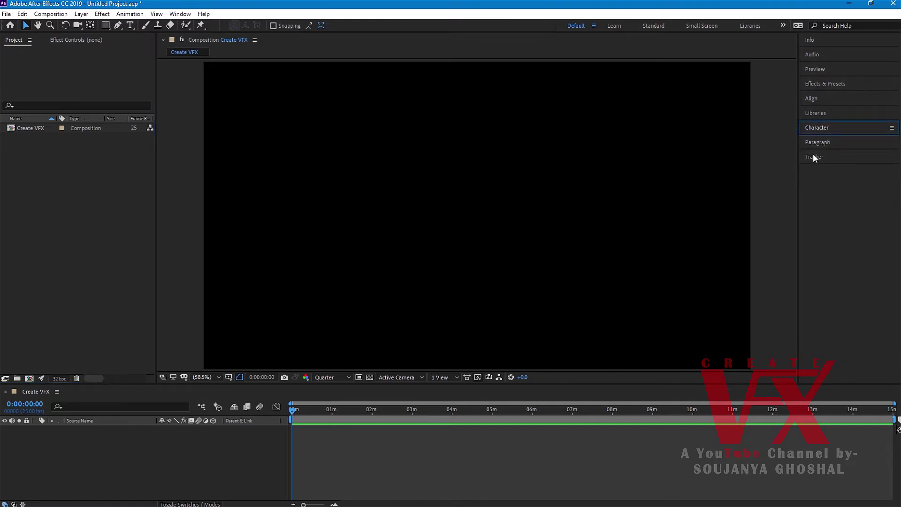
left_click(823, 83)
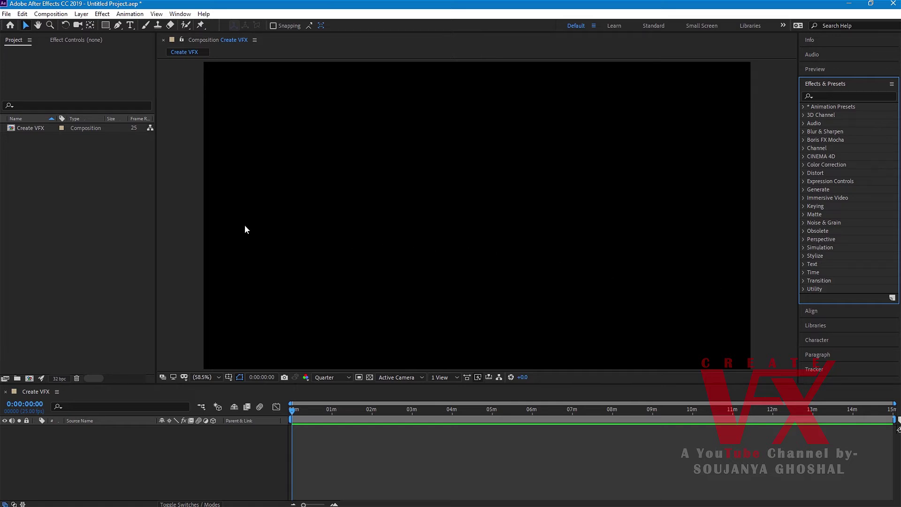
left_click(106, 212)
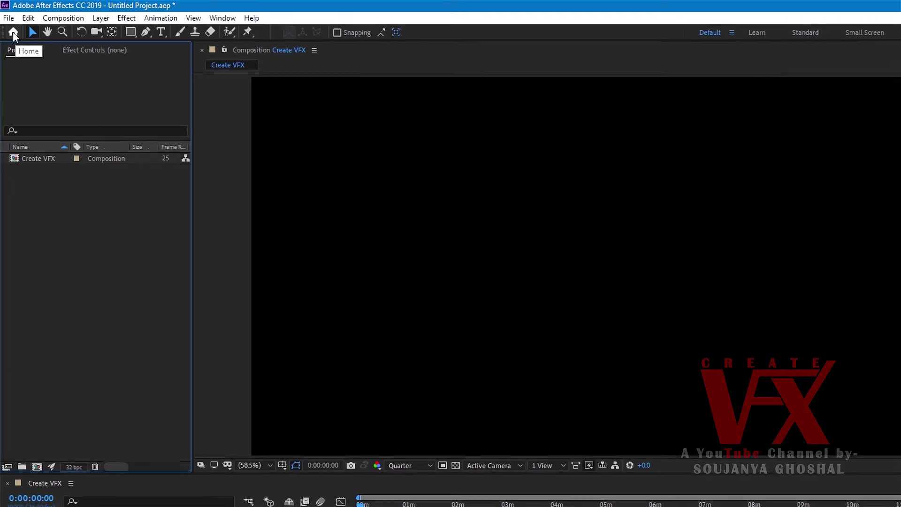
Try the Pen tool, view the available shape tools and activate the Rectangle Tool.
left_click(14, 32)
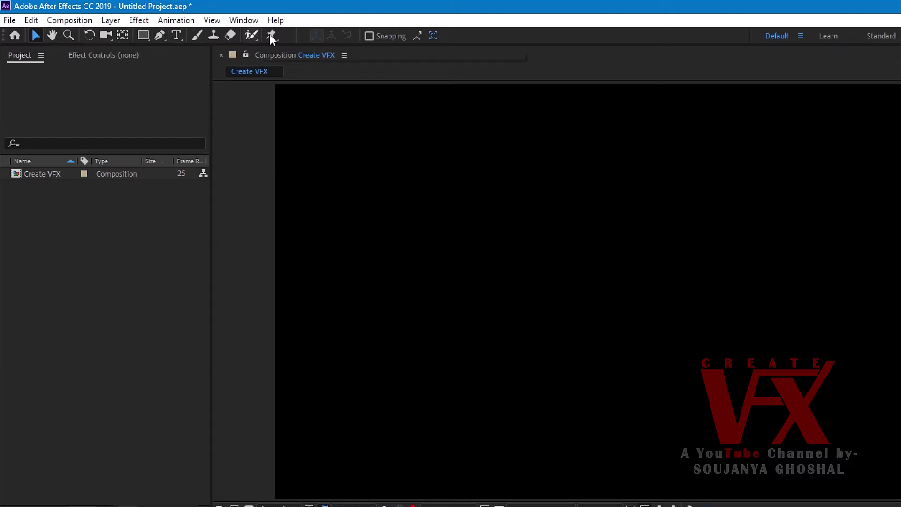
left_click(160, 36)
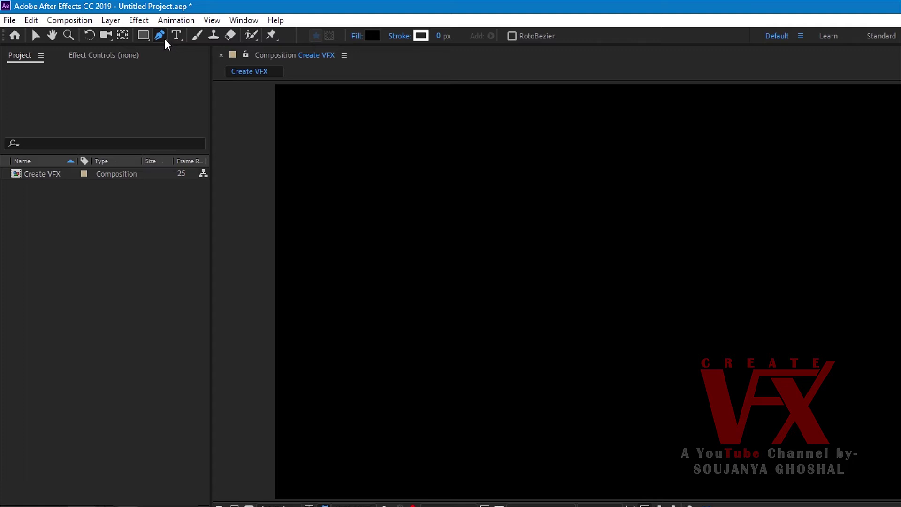
left_click(143, 35)
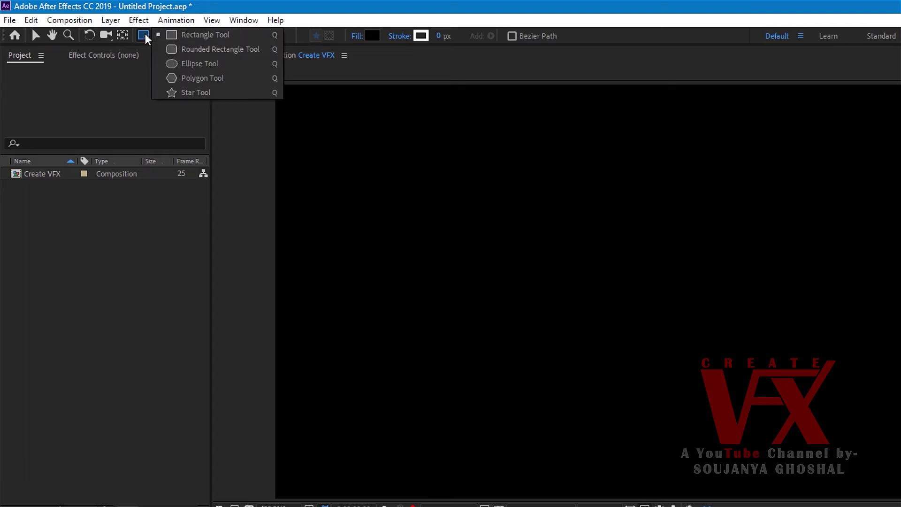
left_click(178, 34)
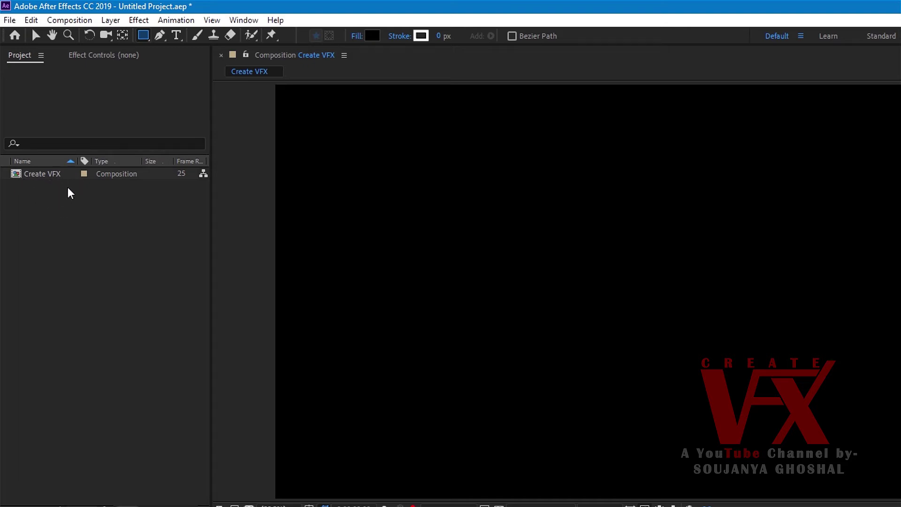
right_click(96, 277)
mouse_move(111, 345)
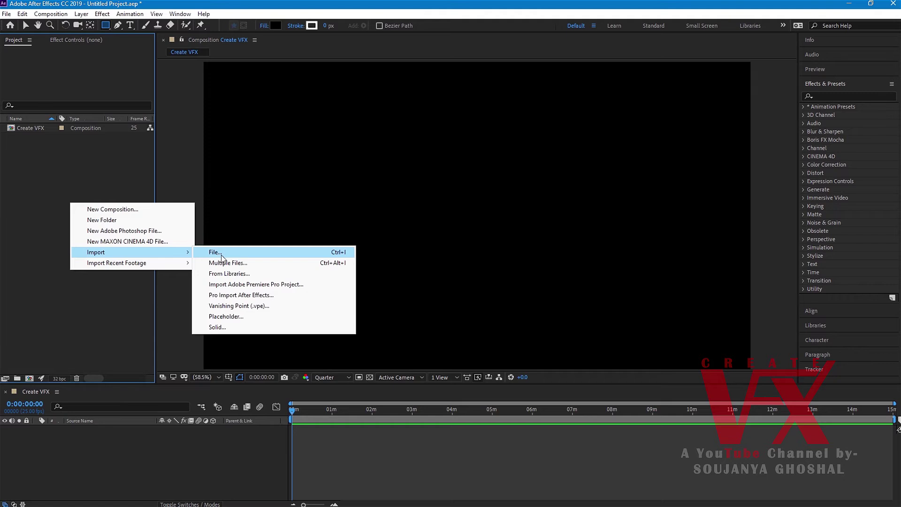
left_click(225, 252)
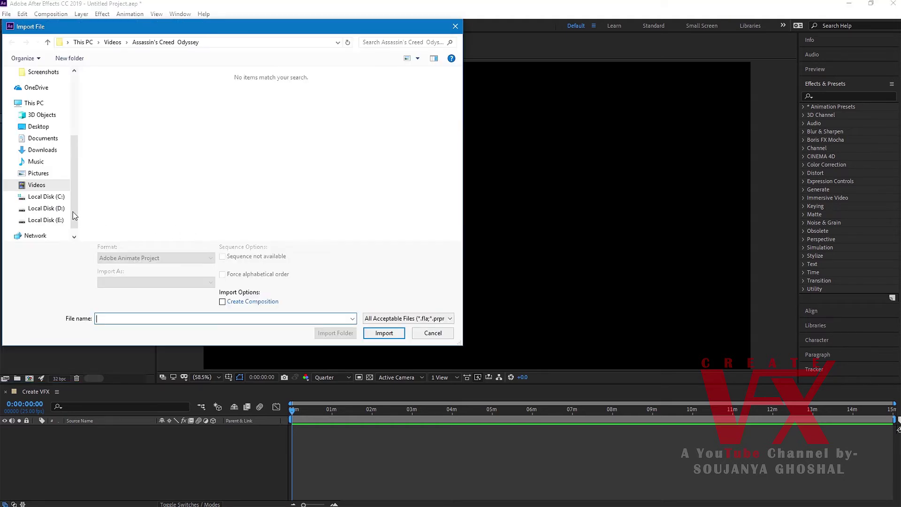
left_click(46, 208)
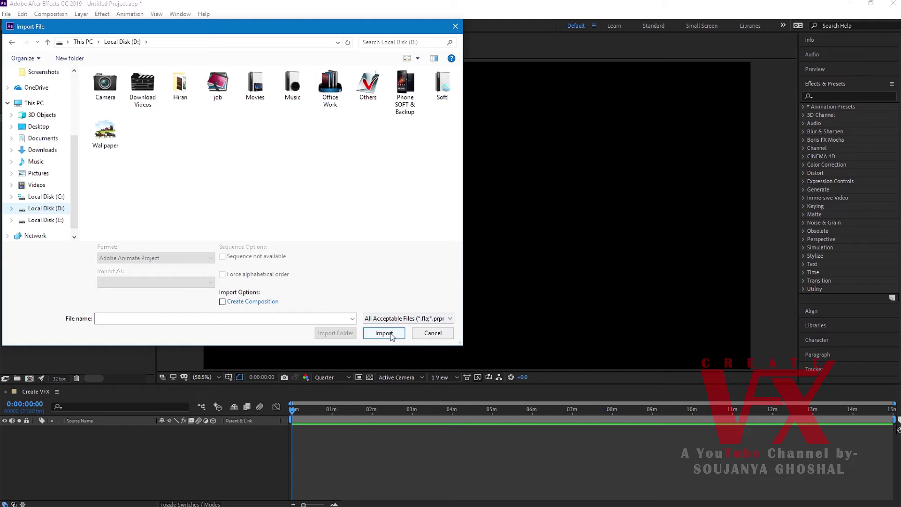
left_click(459, 29)
Search the effects and presets for "cc c" and clear the search.
left_click(829, 96)
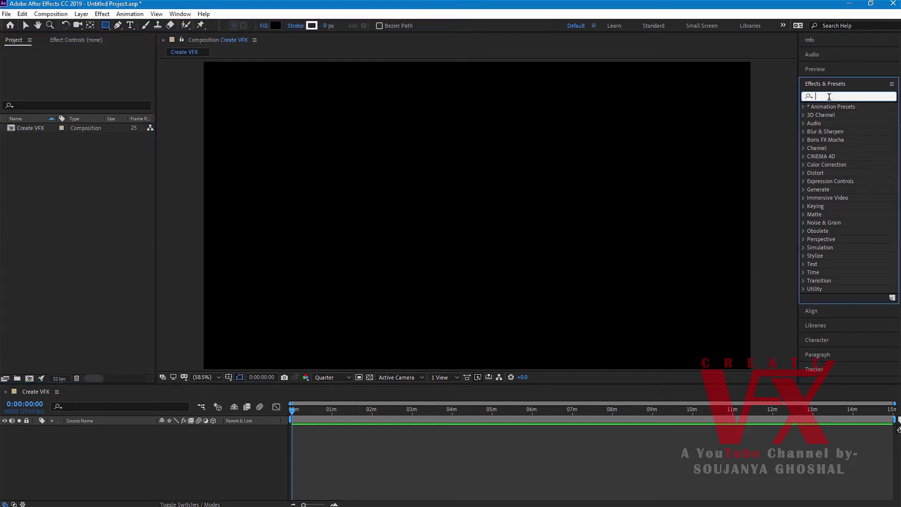
type("cc ca")
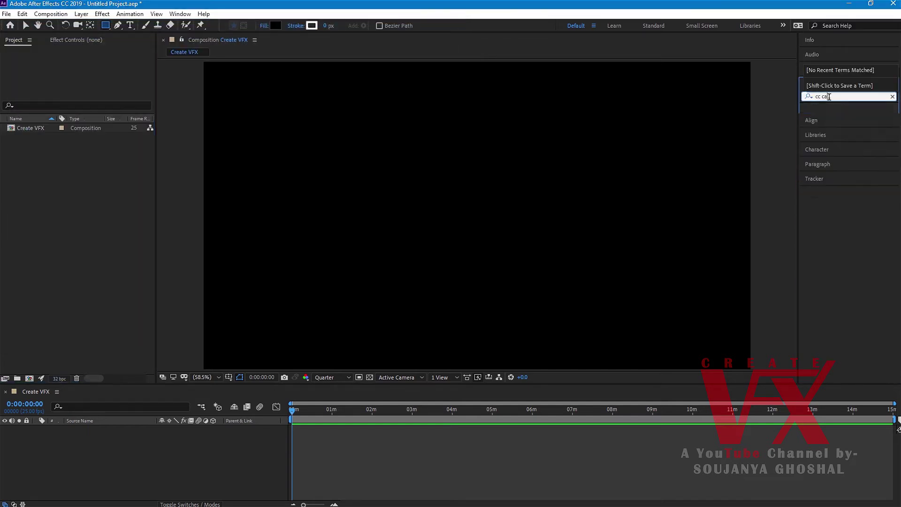
key("BackSpace")
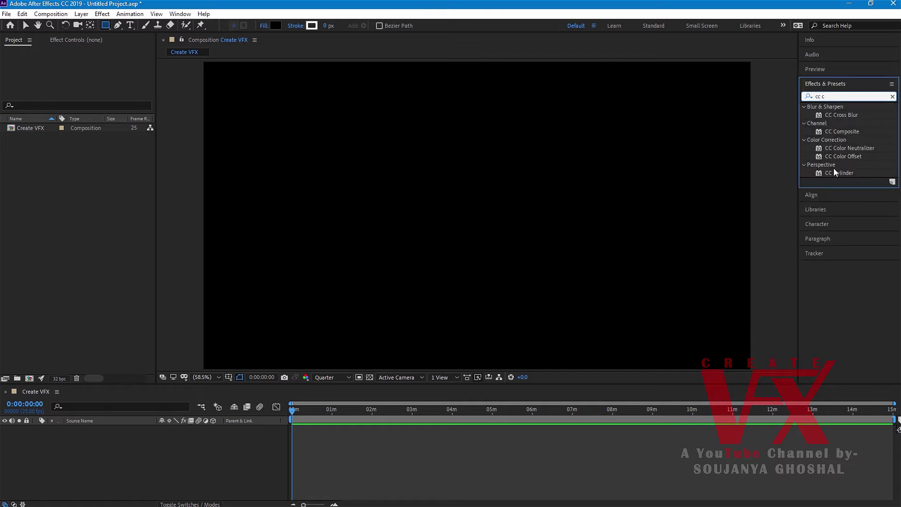
left_click(810, 99)
key("BackSpace")
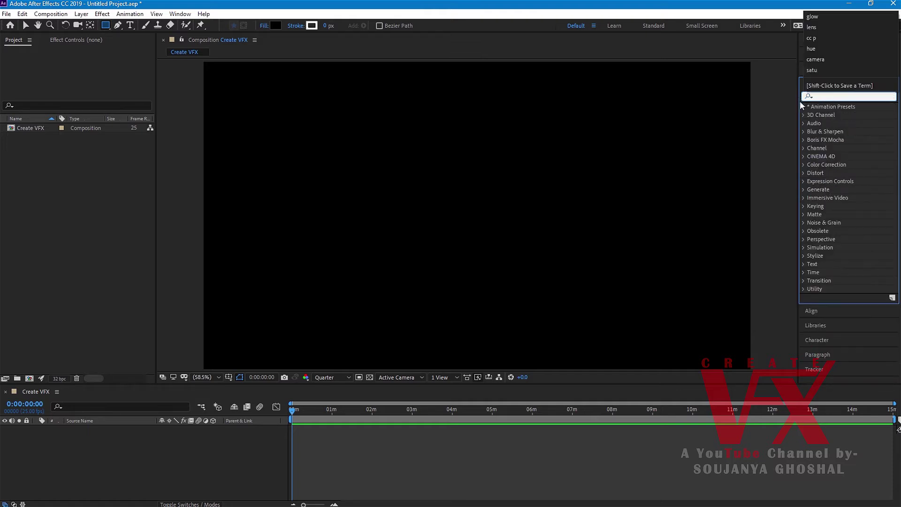
Add a black solid layer of 1920 × 1080 px to the Create VFX composition.
left_click(142, 442)
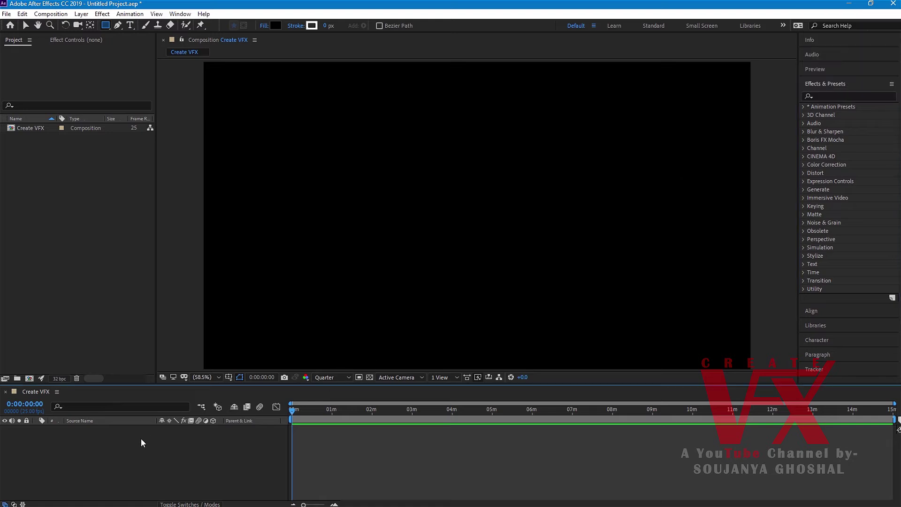
right_click(109, 448)
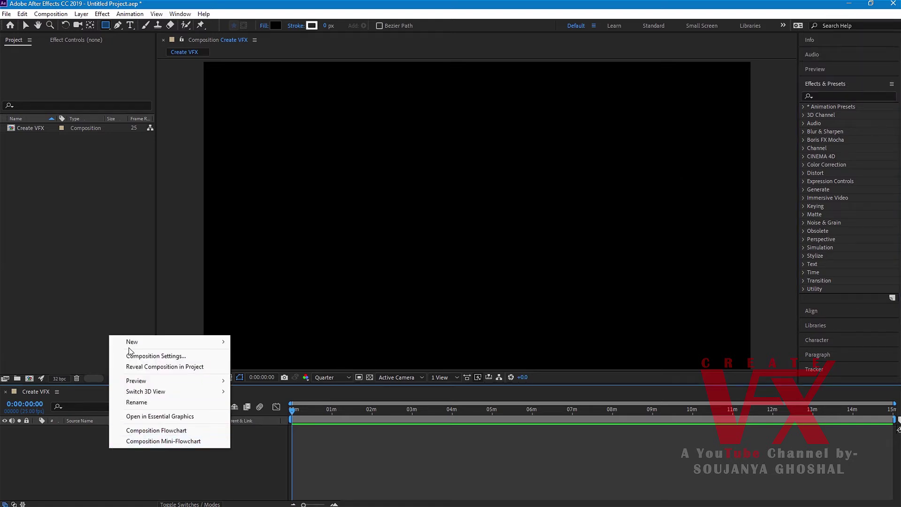
mouse_move(152, 346)
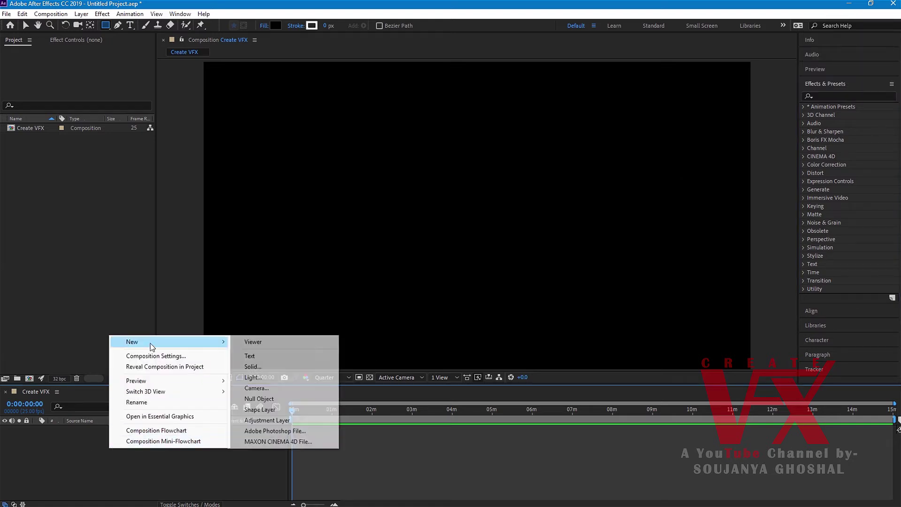
left_click(248, 368)
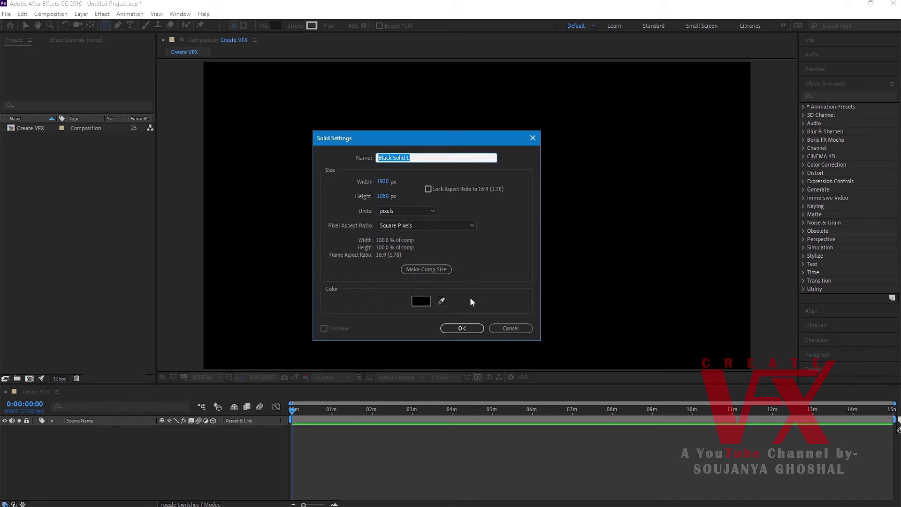
left_click(468, 330)
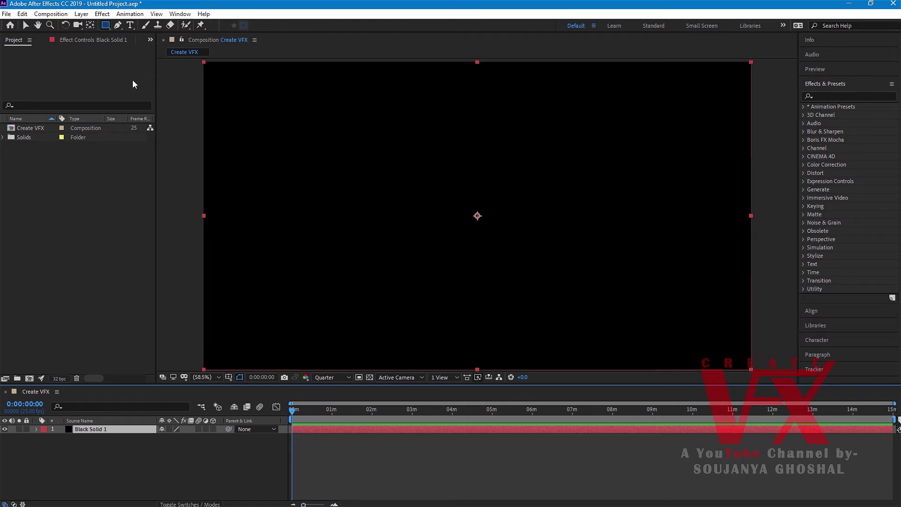
Add a text layer reading "Create VFX" over the solid in the composition frame.
left_click(131, 24)
left_click(346, 223)
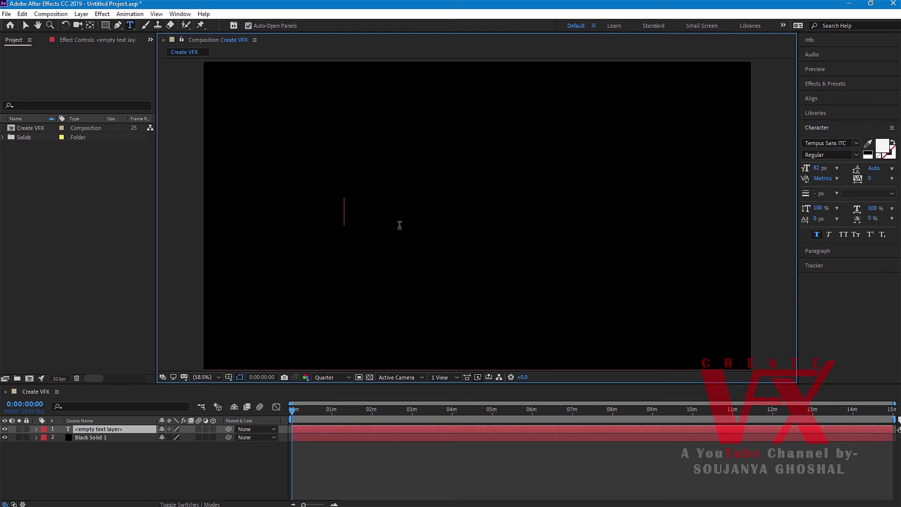
type("Cre")
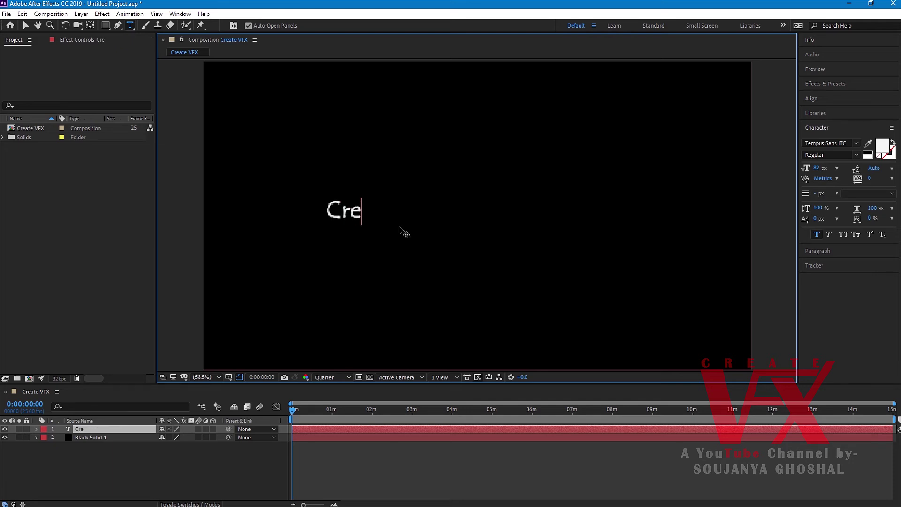
type("a")
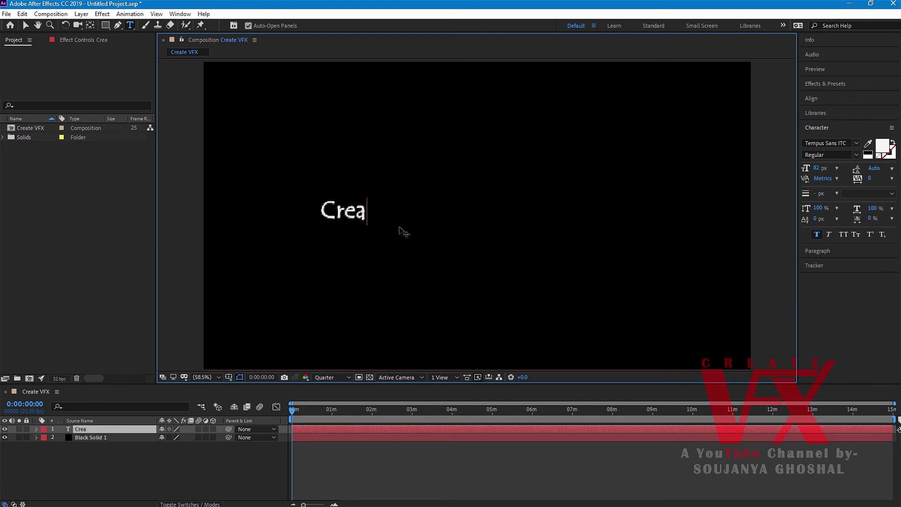
type("te VFX")
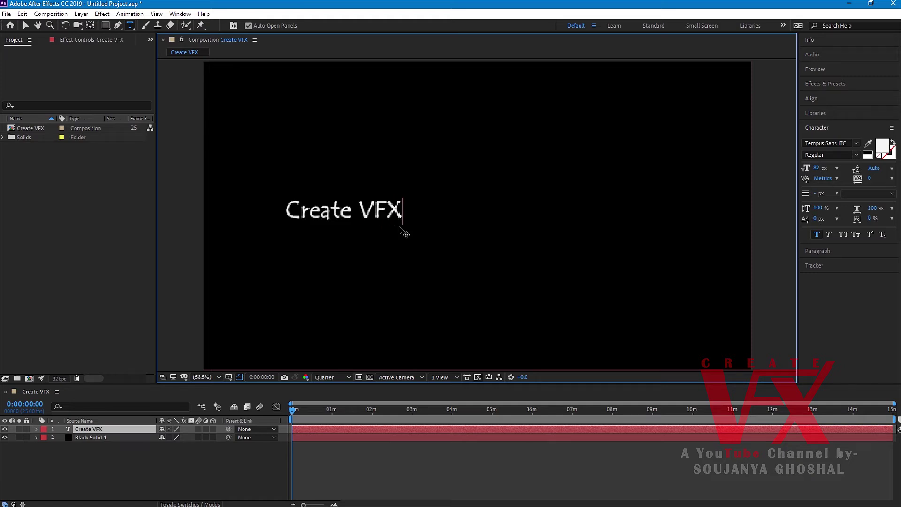
Move the Create VFX text toward the middle of the frame and align it to the composition's horizontal and vertical centre.
left_click_drag(398, 221, 280, 209)
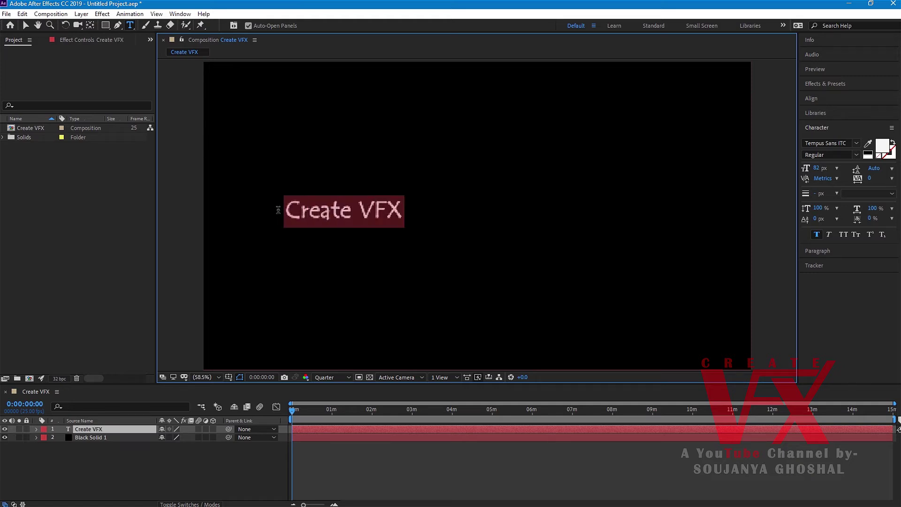
left_click(399, 214)
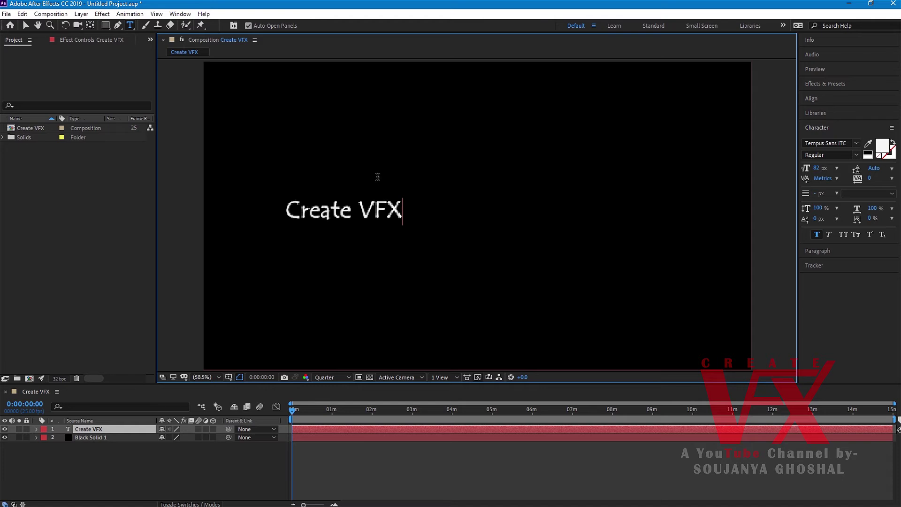
left_click_drag(376, 173, 499, 175)
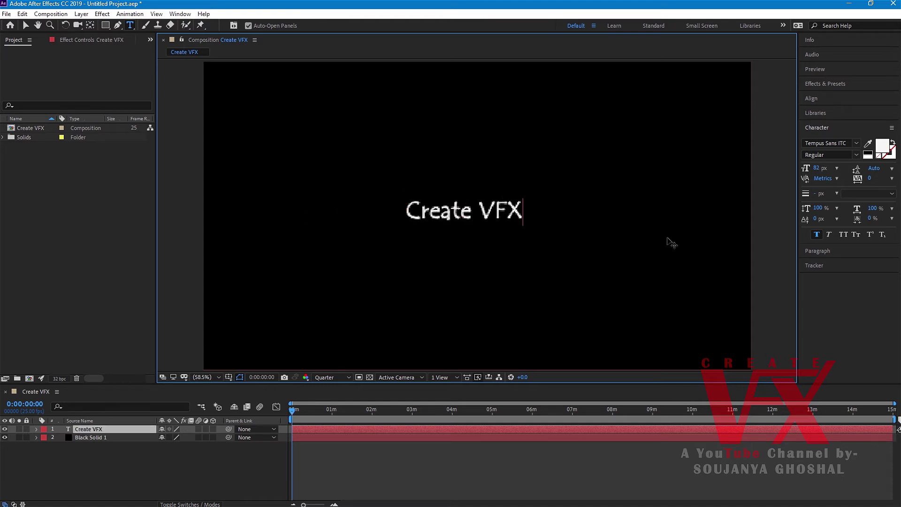
left_click(854, 128)
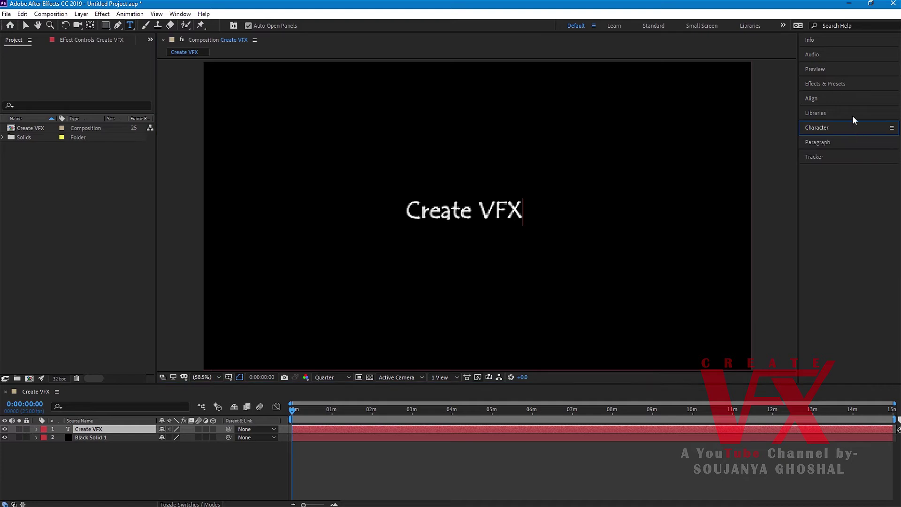
left_click(824, 97)
left_click(824, 123)
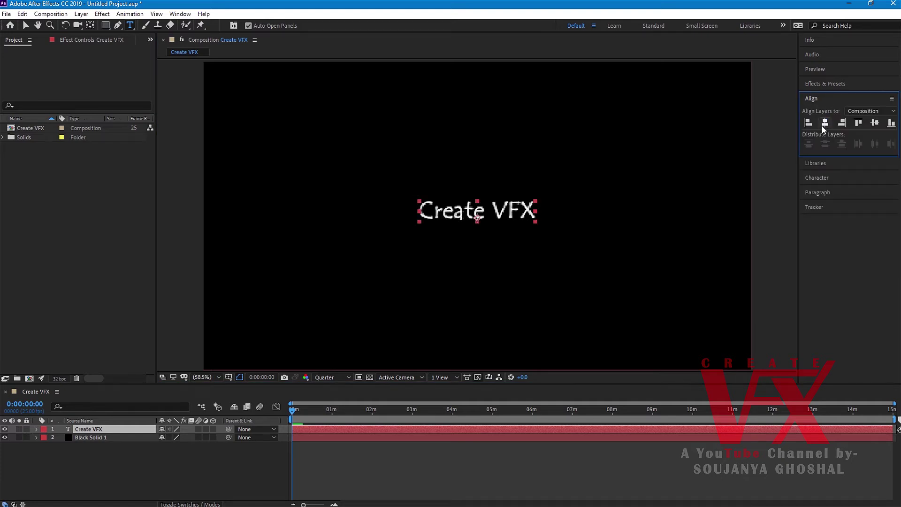
left_click(873, 125)
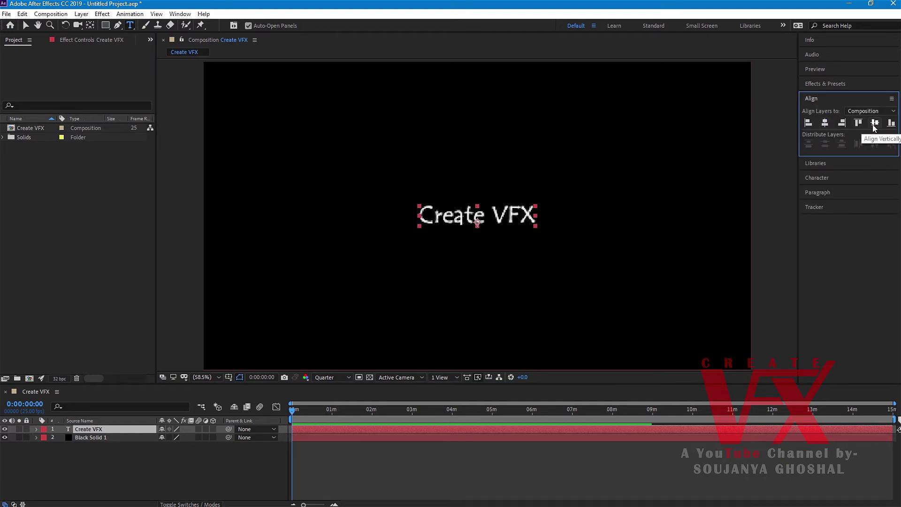
Change the font of the whole Create VFX text to Open Sans in the character settings.
left_click(858, 99)
left_click(850, 127)
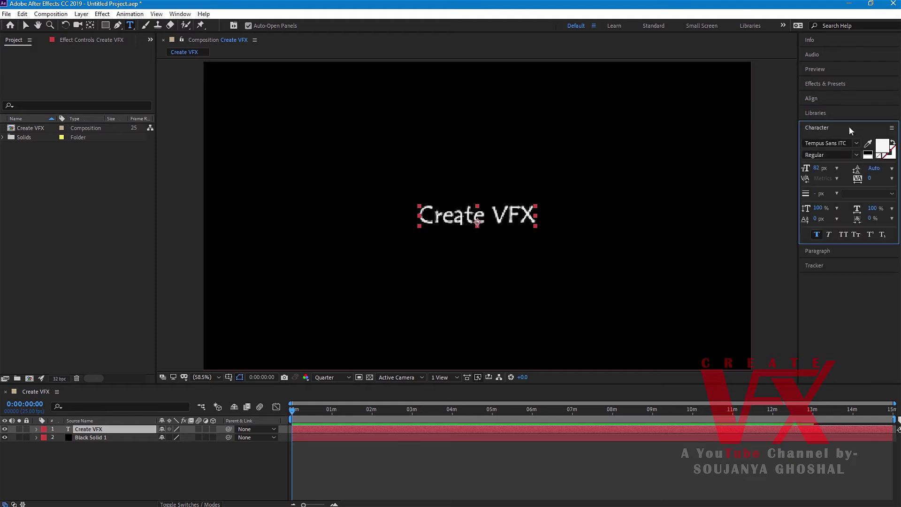
left_click_drag(535, 214, 410, 217)
left_click(430, 216)
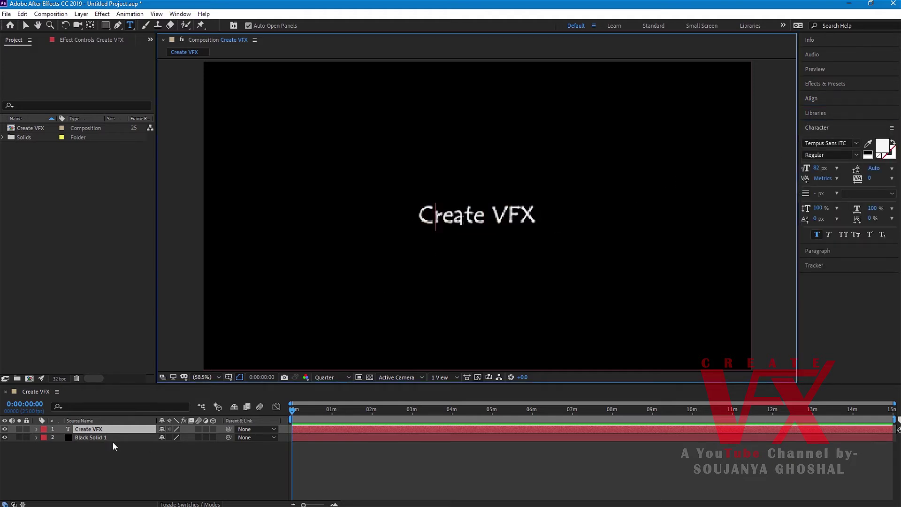
double_click(106, 429)
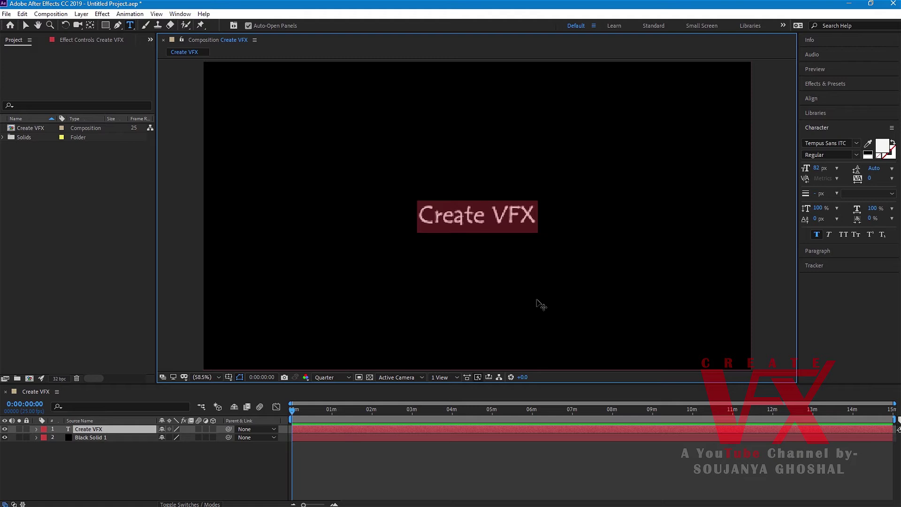
left_click(856, 143)
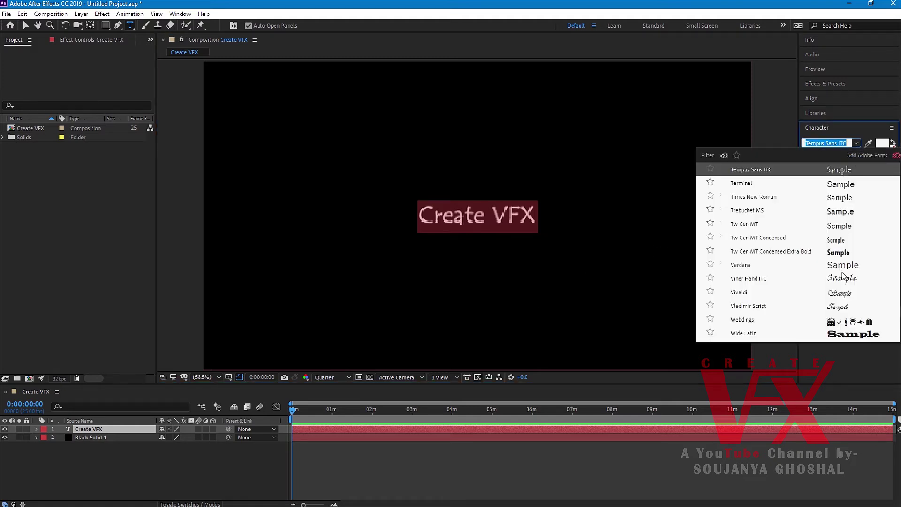
scroll(842, 277, "down", 8)
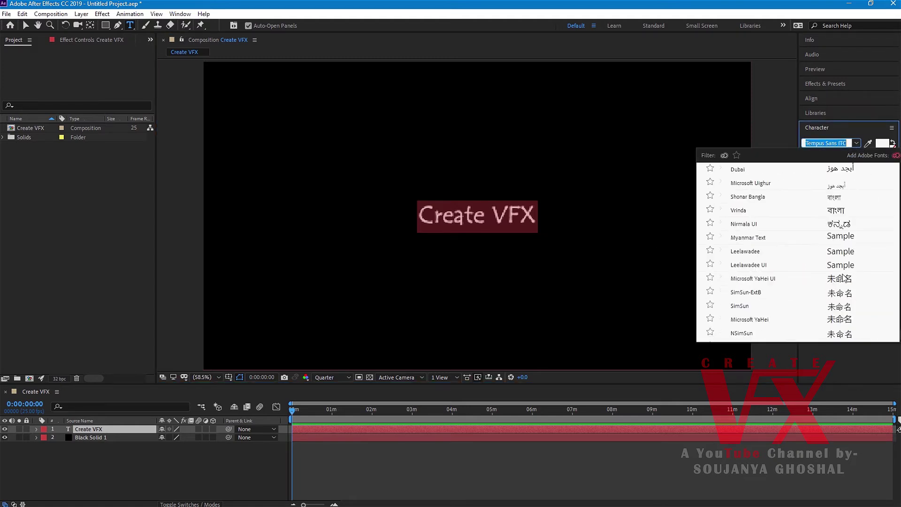
scroll(841, 279, "down", 1)
scroll(842, 278, "up", 9)
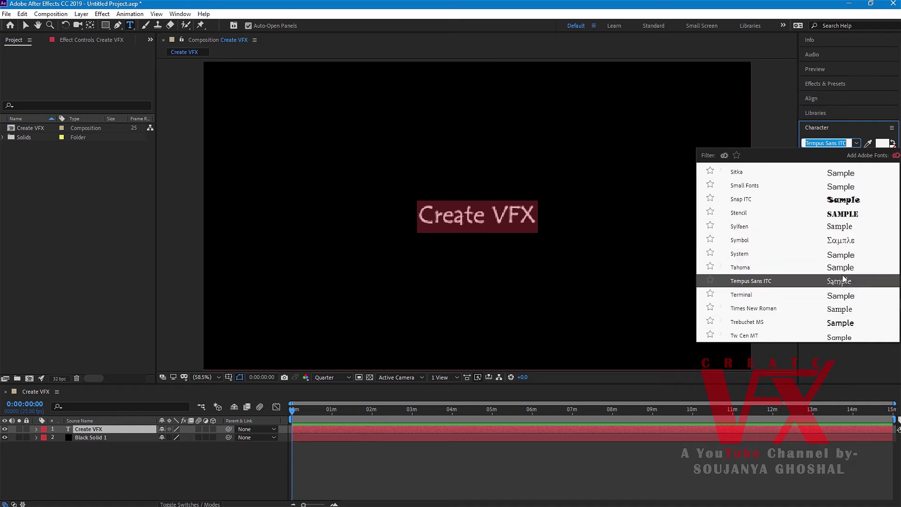
scroll(843, 279, "up", 4)
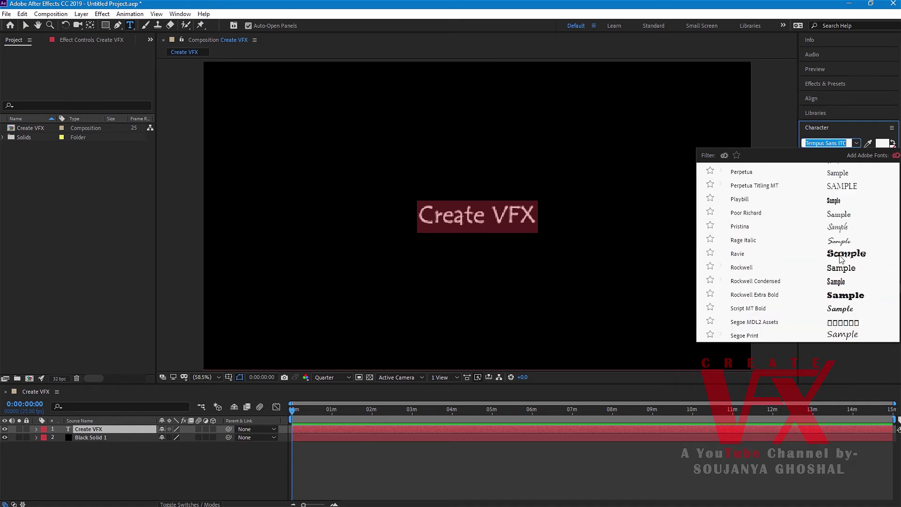
scroll(836, 229, "up", 2)
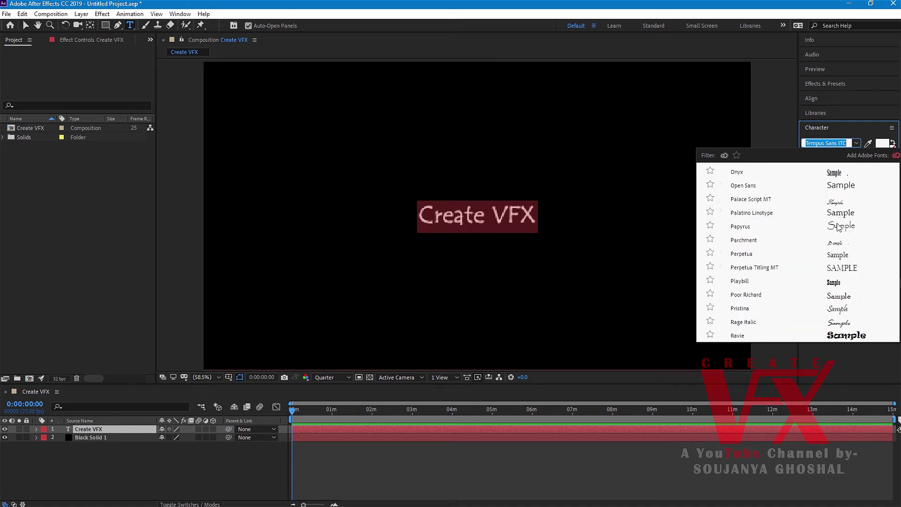
left_click(839, 188)
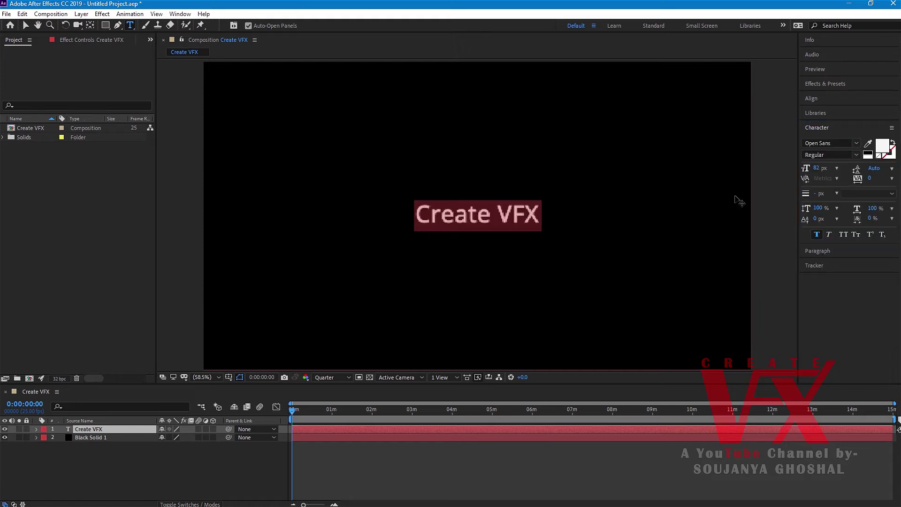
left_click(540, 214)
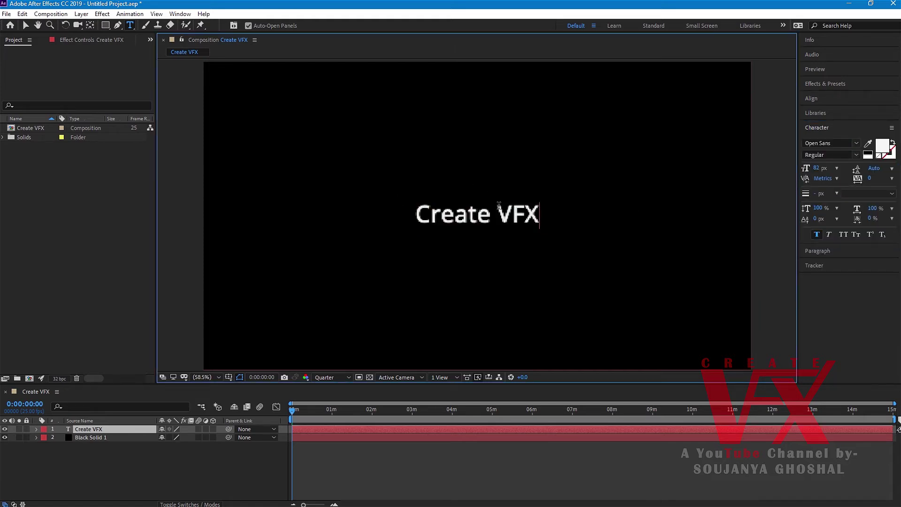
Expand the Create VFX text layer in the timeline to show its Transform properties.
mouse_move(293, 411)
left_mouse_down()
mouse_move(282, 419)
mouse_move(289, 412)
left_mouse_up()
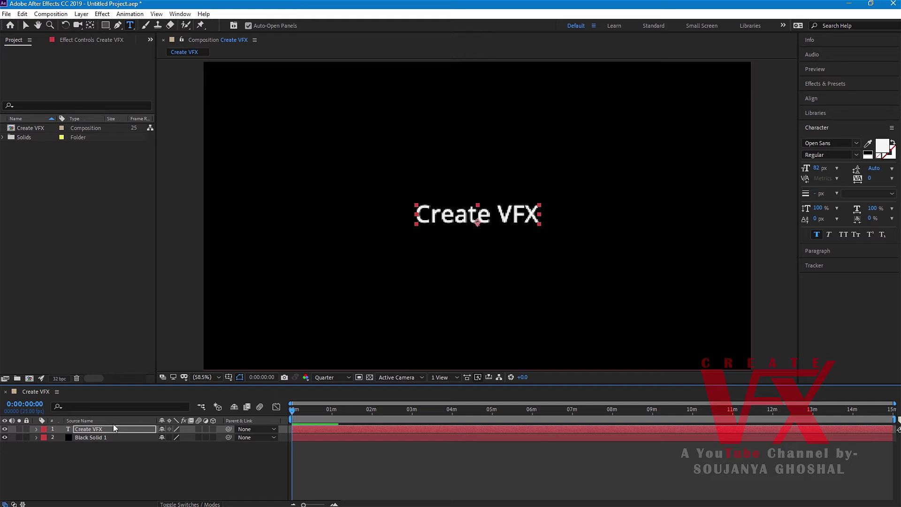
left_click(82, 427)
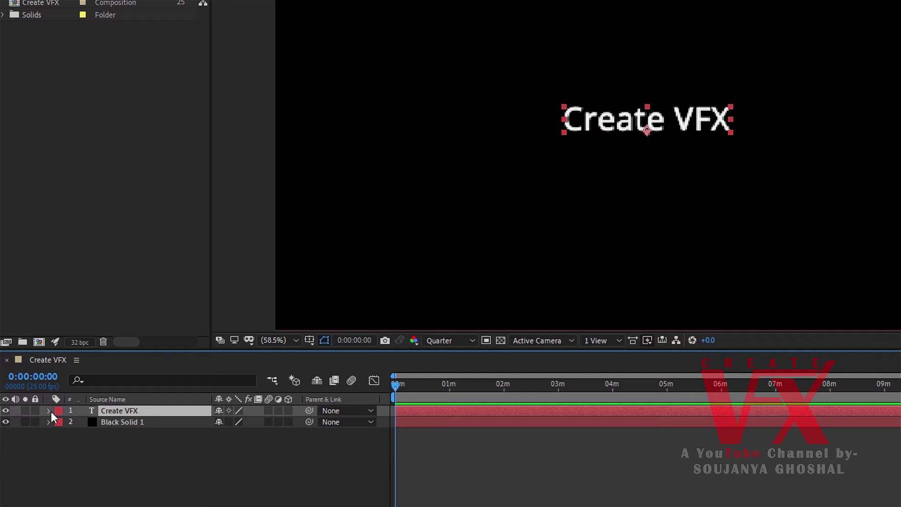
left_click(50, 411)
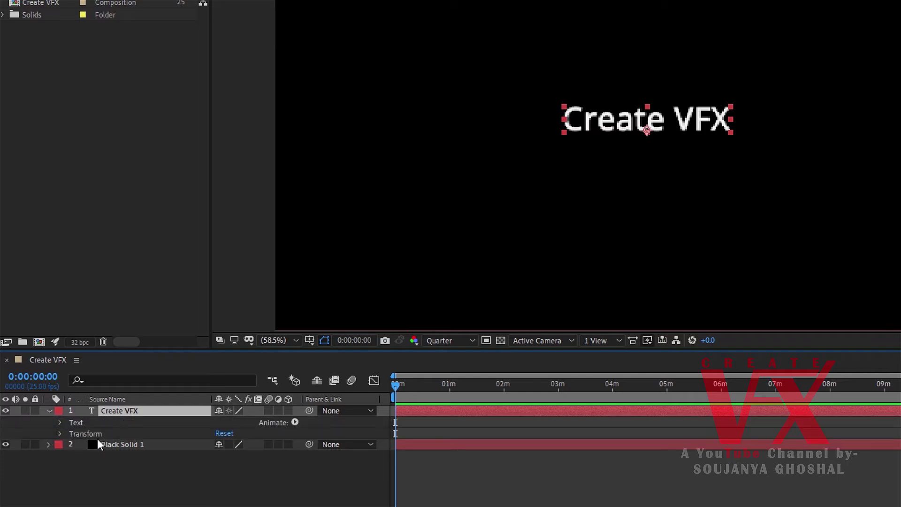
left_click(60, 433)
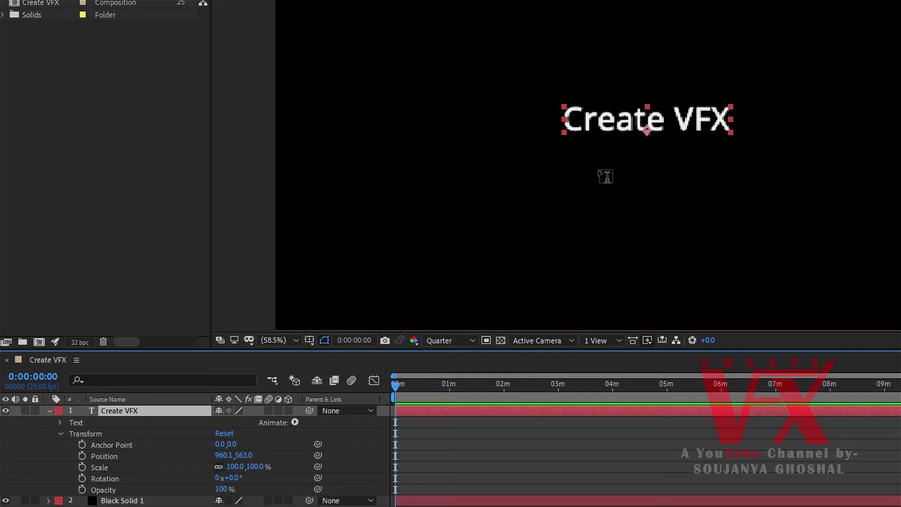
Add an Opacity keyframe of 0% to the text layer at 0:00:00:00.
left_click_drag(393, 386, 394, 384)
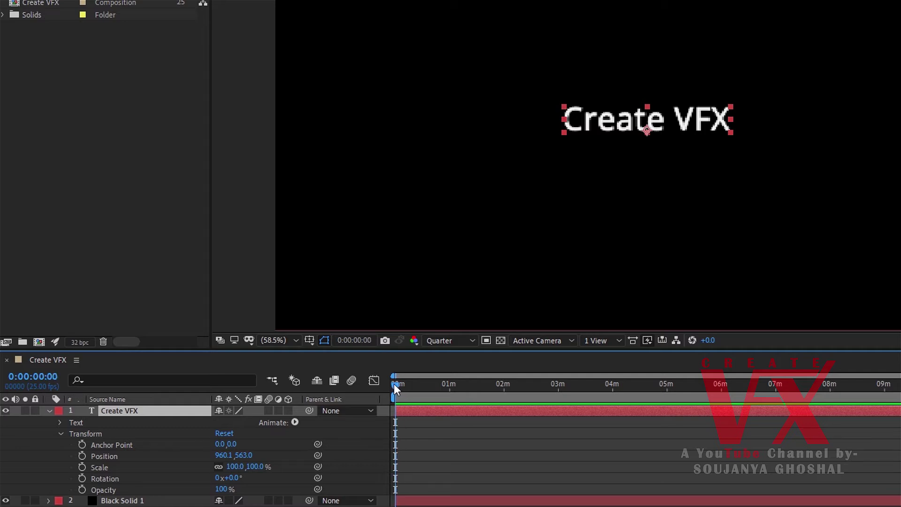
left_click(83, 490)
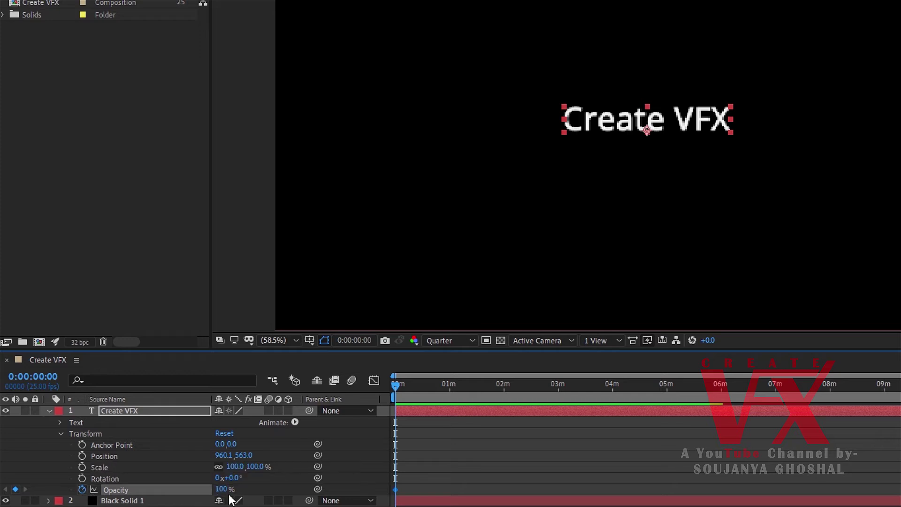
left_click_drag(224, 493, 147, 494)
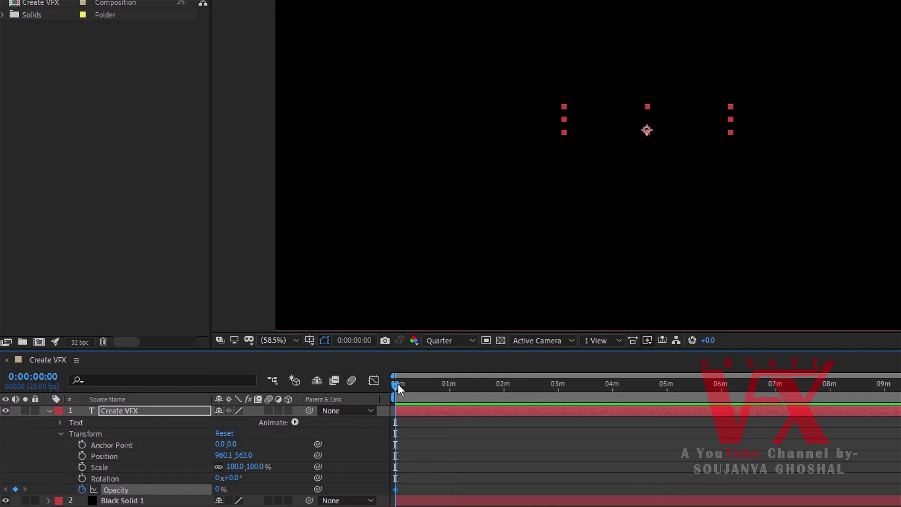
Add a second Opacity keyframe of 100% to the text layer at 0:00:24:20 and return the playhead to the start.
left_click_drag(398, 383, 421, 381)
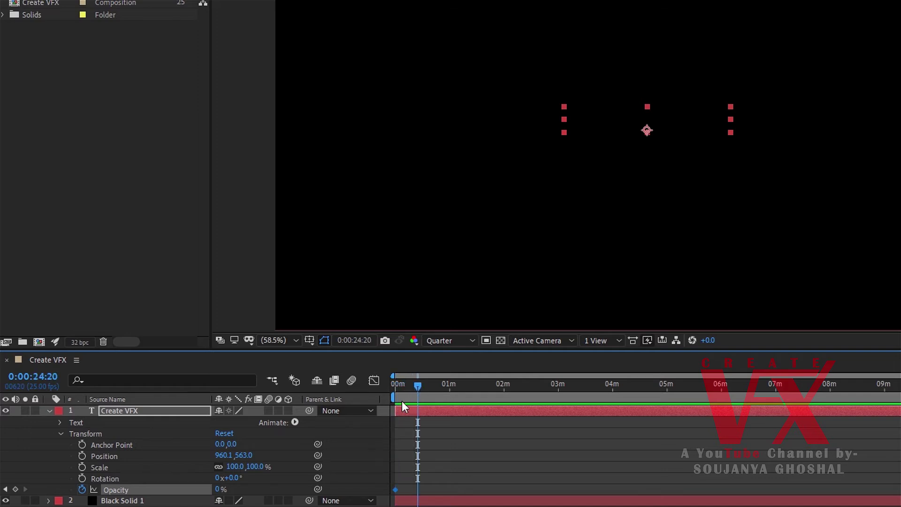
left_click_drag(217, 488, 378, 492)
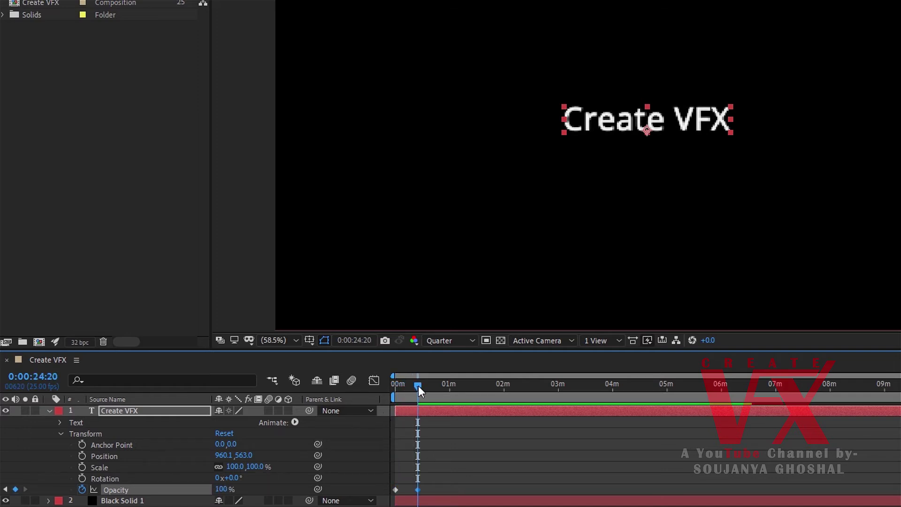
left_click_drag(418, 386, 393, 387)
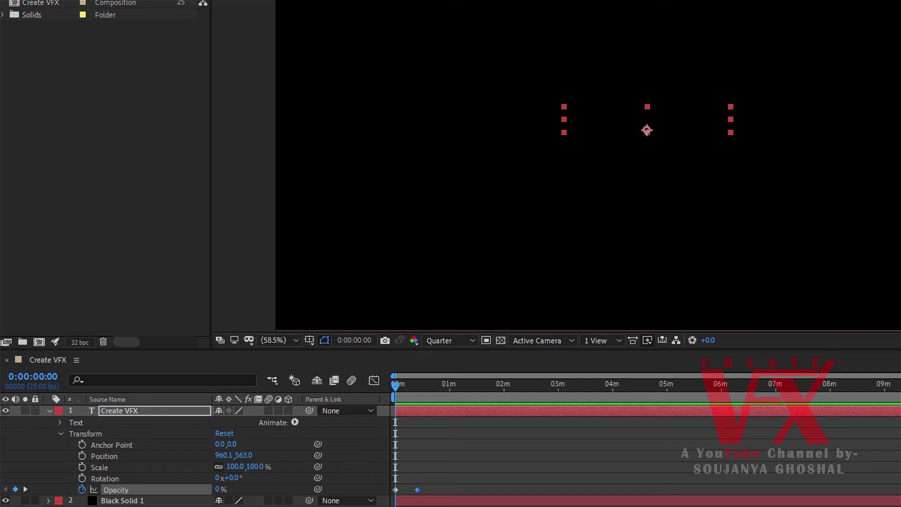
Preview the Create VFX text's opacity fade, returning to the start of the composition to replay it.
key("space")
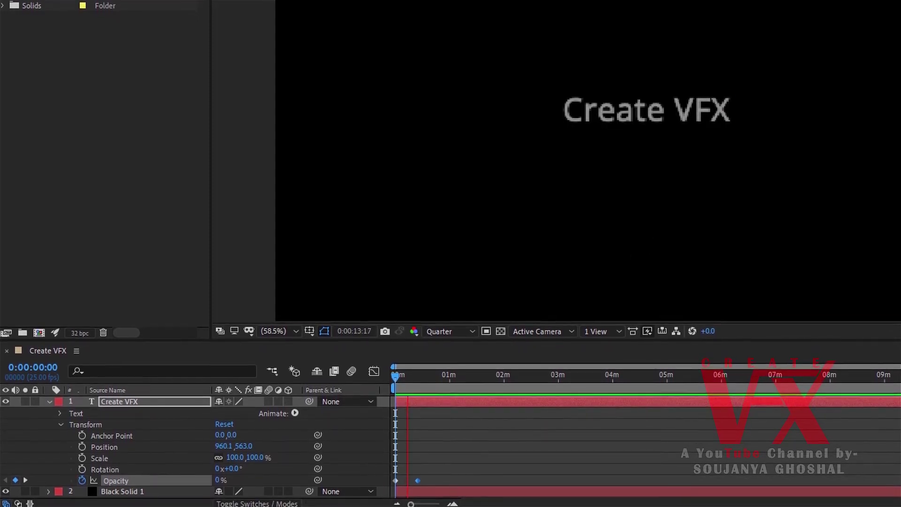
key("space")
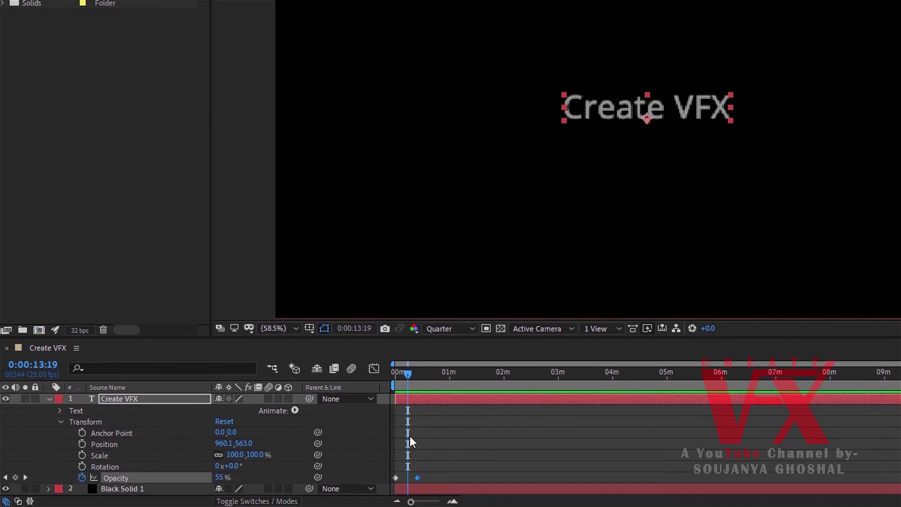
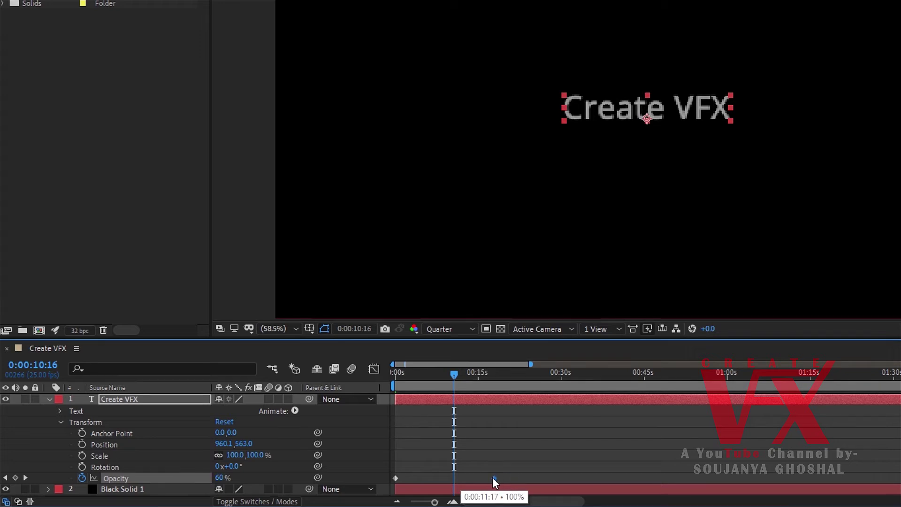
left_click_drag(454, 375, 377, 377)
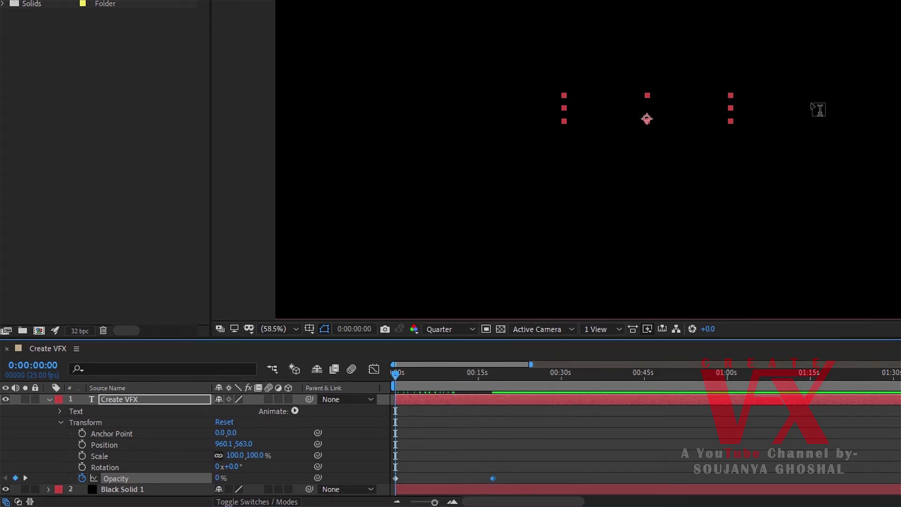
key("space")
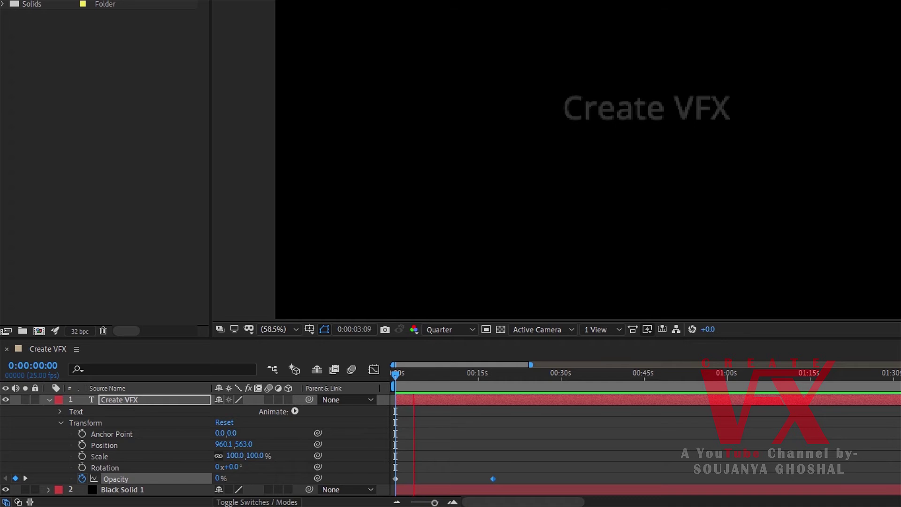
key("space")
Move the 100% Opacity keyframe earlier, to about 5 seconds, and preview the fade from the start.
left_click_drag(491, 479, 427, 479)
left_click_drag(407, 372, 377, 371)
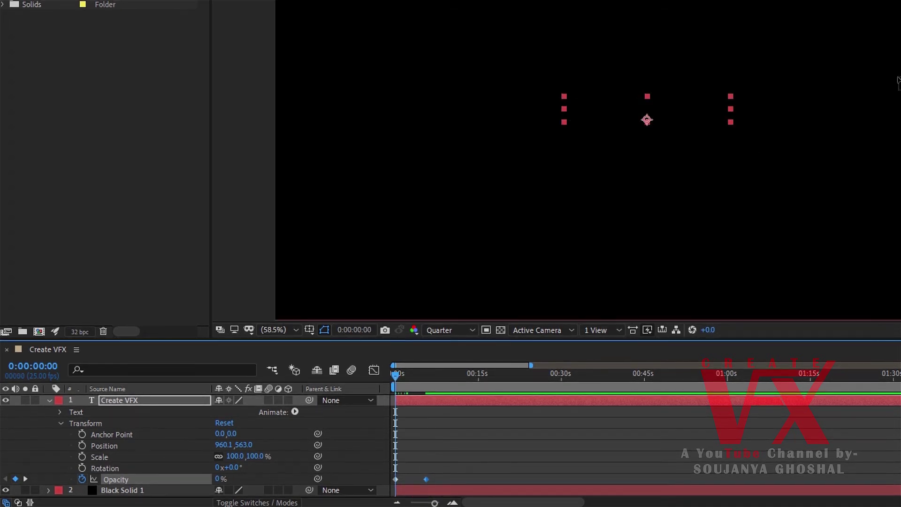
key("space")
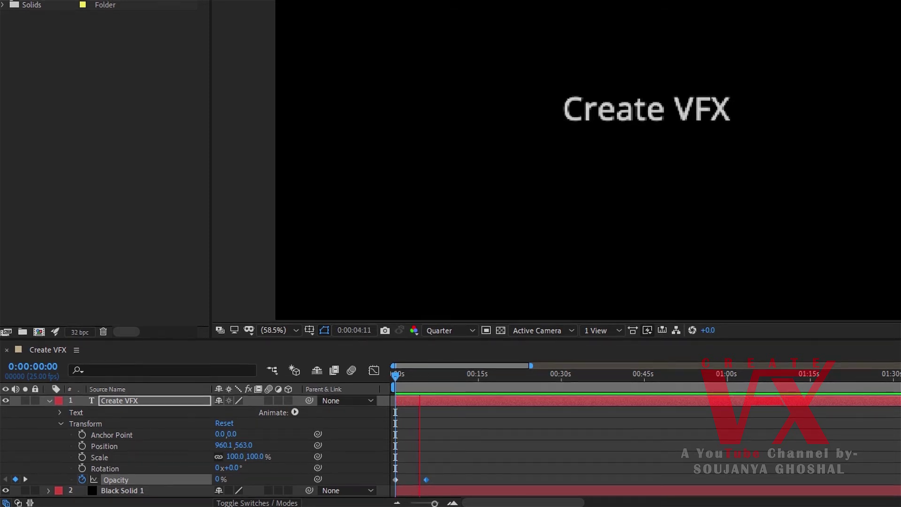
key("space")
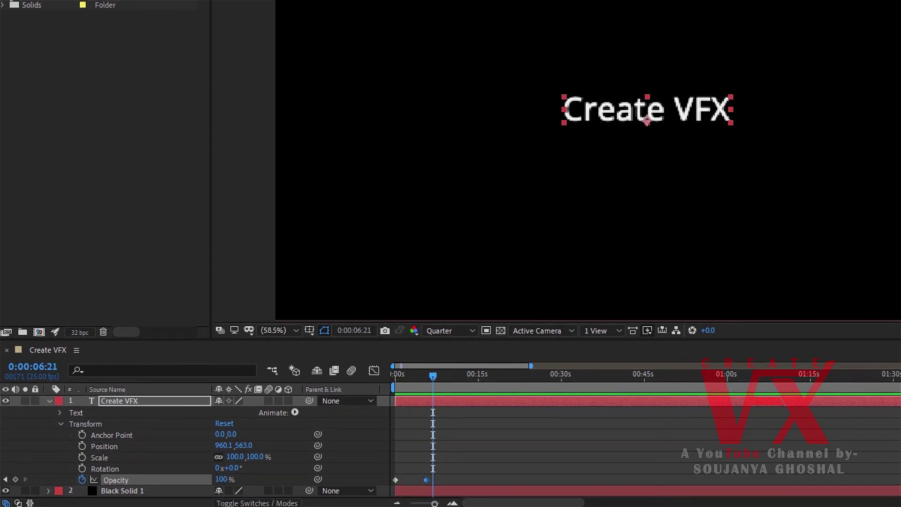
Set the preview resolution to Full, and move the 100% Opacity keyframe to about 2 seconds, playing back the faster fade.
left_click(448, 333)
left_click(444, 362)
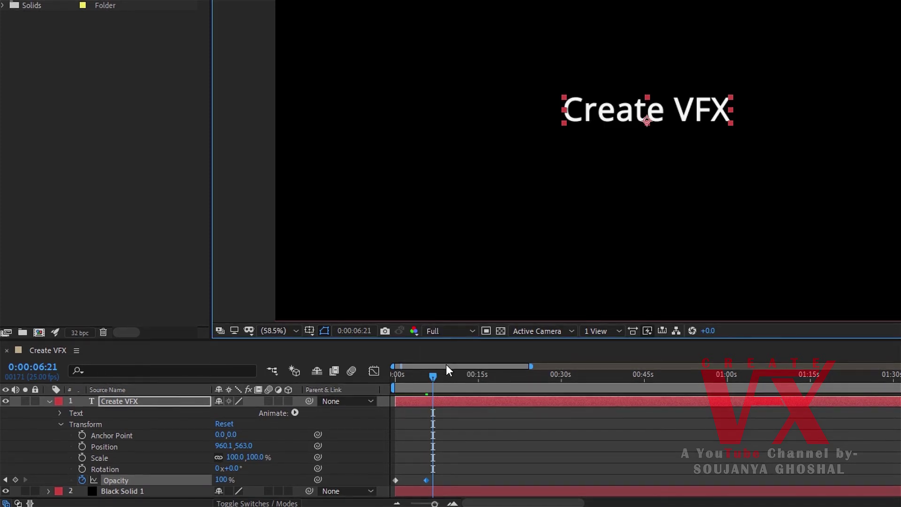
left_click_drag(439, 376, 395, 379)
left_click_drag(426, 480, 409, 481)
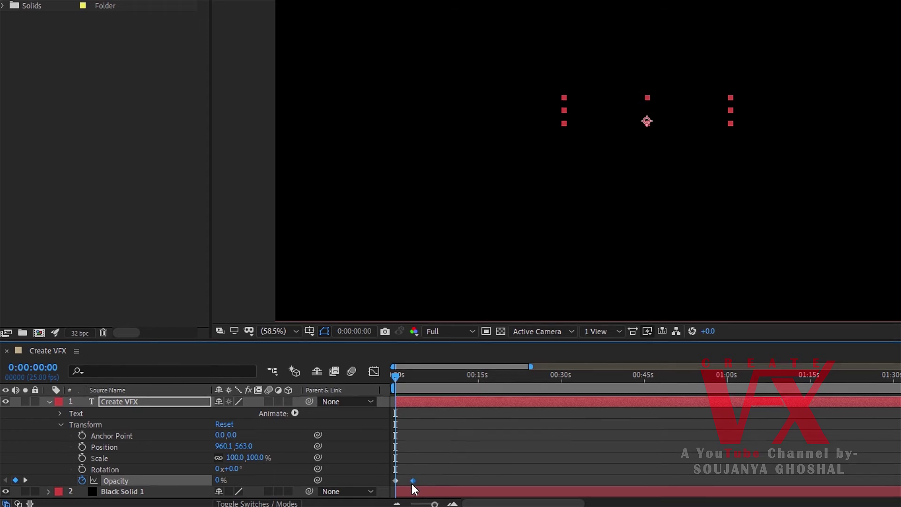
key("space")
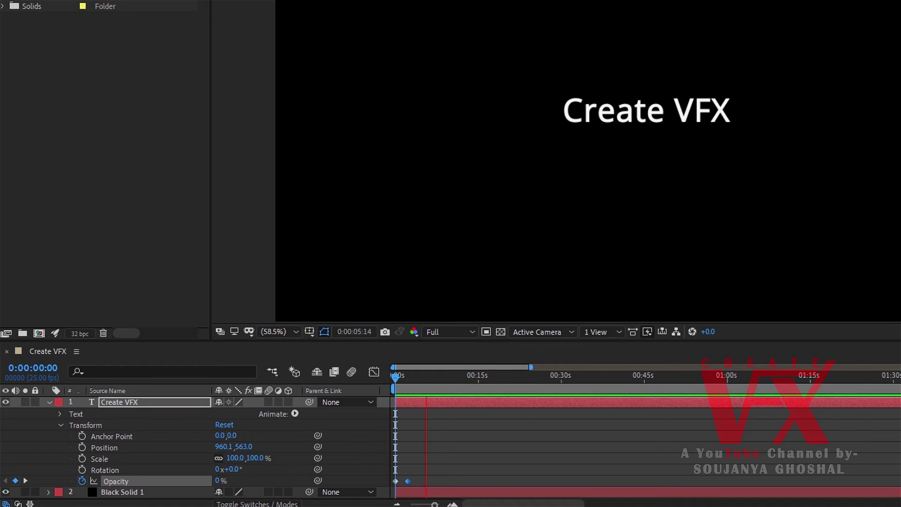
key("space")
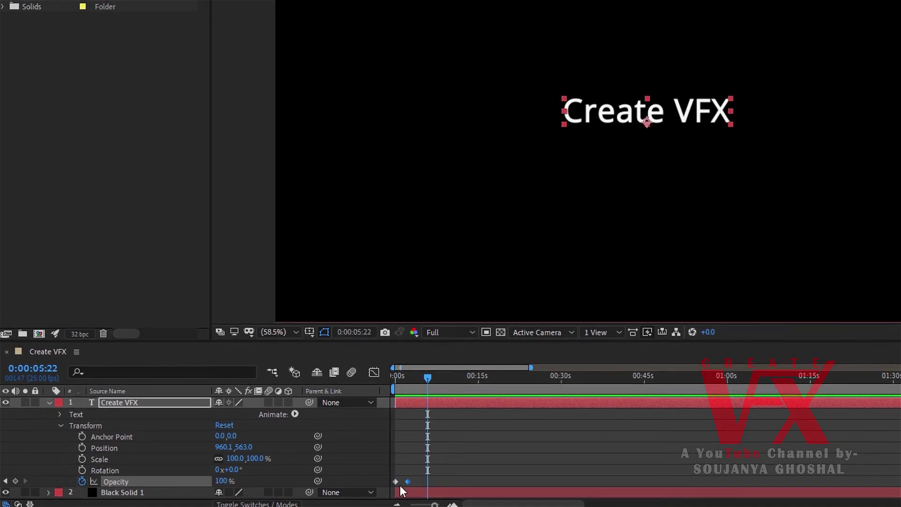
Add an Opacity keyframe holding 100% at 0:00:05:22 and a closing one of 0% at 0:00:08:18.
left_click(15, 481)
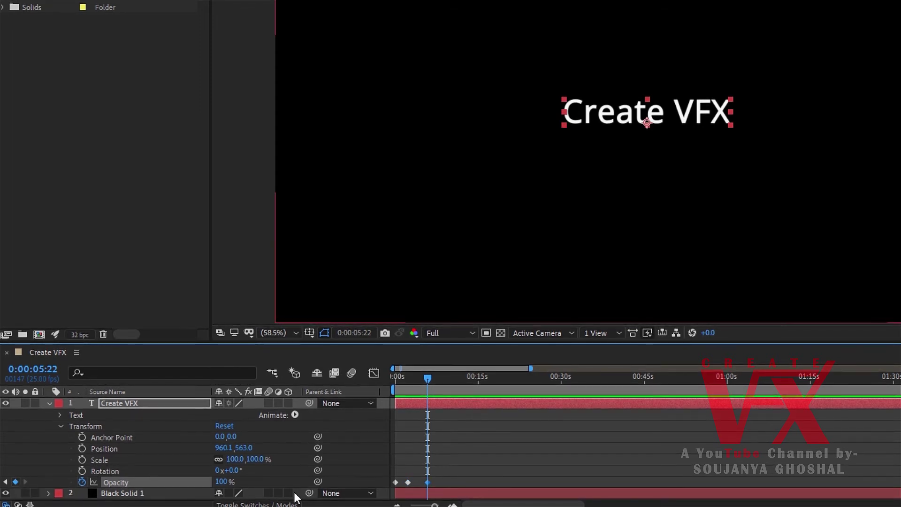
left_click_drag(425, 376, 443, 373)
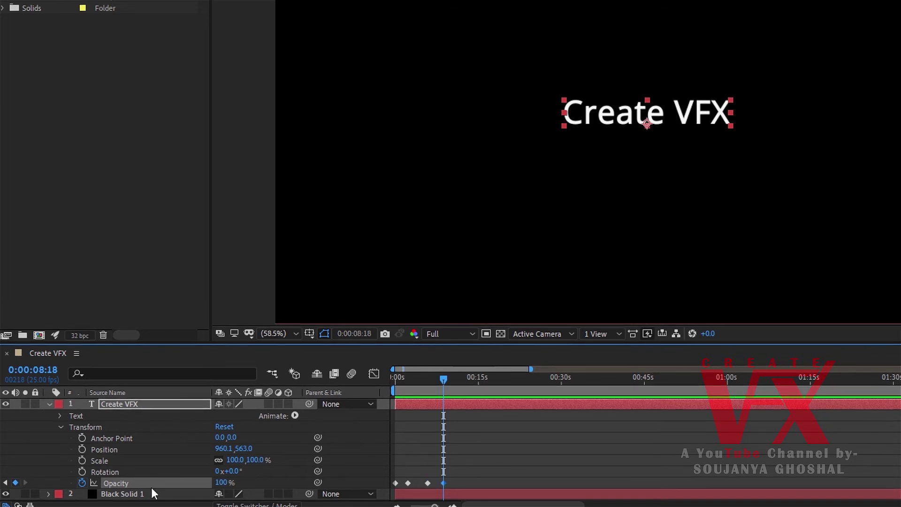
left_click_drag(219, 483, 169, 485)
Preview the text's complete fade-in and fade-out from the start of the composition.
left_click_drag(401, 378, 373, 374)
key("space")
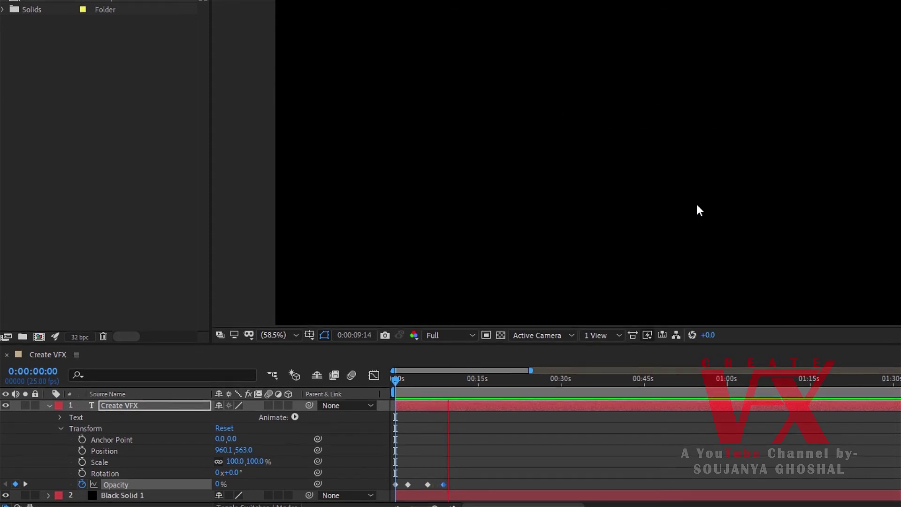
key("space")
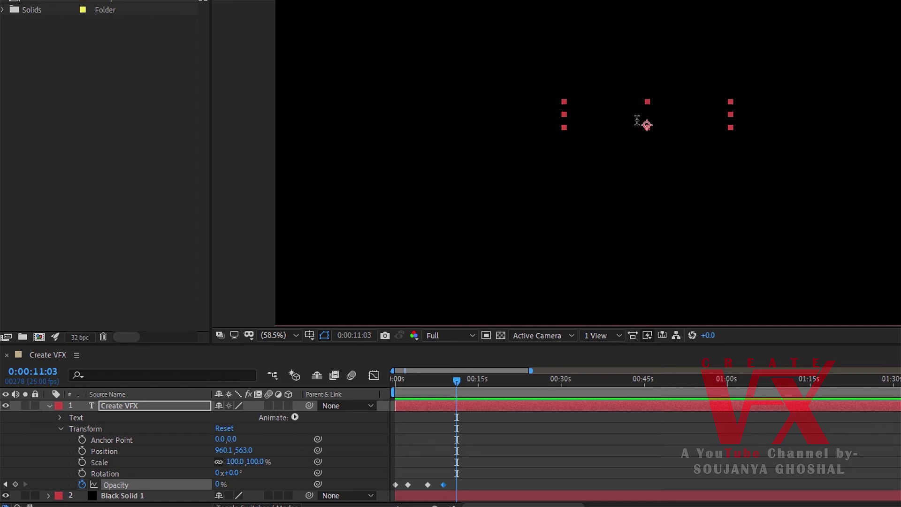
Animate the text's Scale with a 100% keyframe at 0:00:00:00 and a 127% keyframe at 0:00:02:10.
left_click_drag(456, 381, 291, 401)
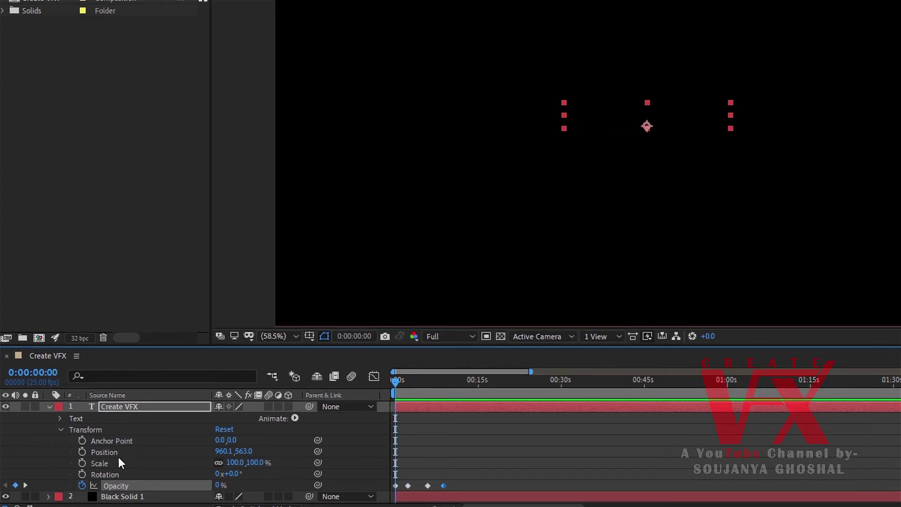
left_click(82, 463)
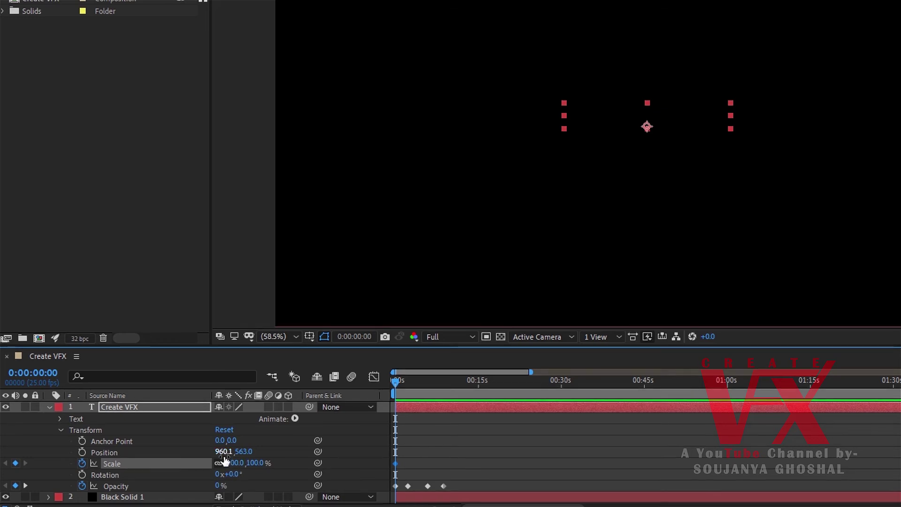
left_click_drag(397, 384, 408, 383)
left_click_drag(237, 465, 251, 465)
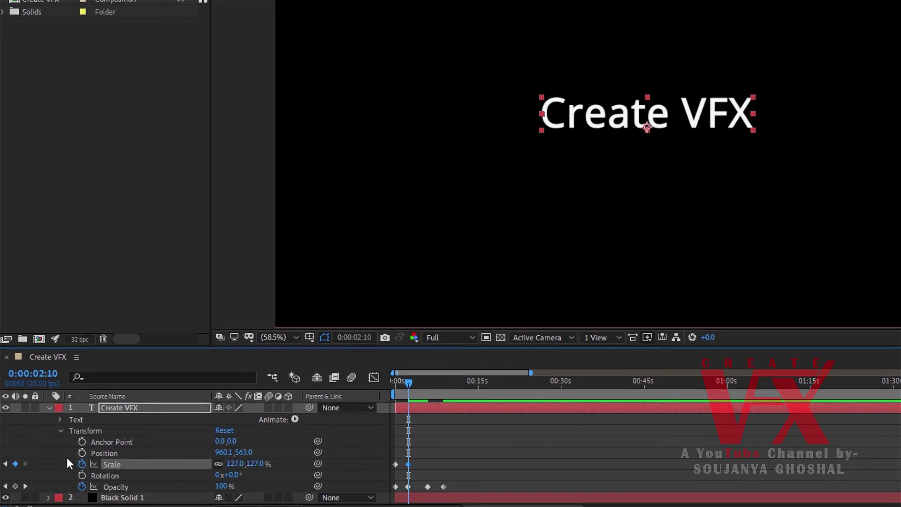
Add a Scale keyframe holding 127% at 0:00:05:24 and a final one of 97% at 0:00:08:18.
left_click_drag(412, 383, 430, 381)
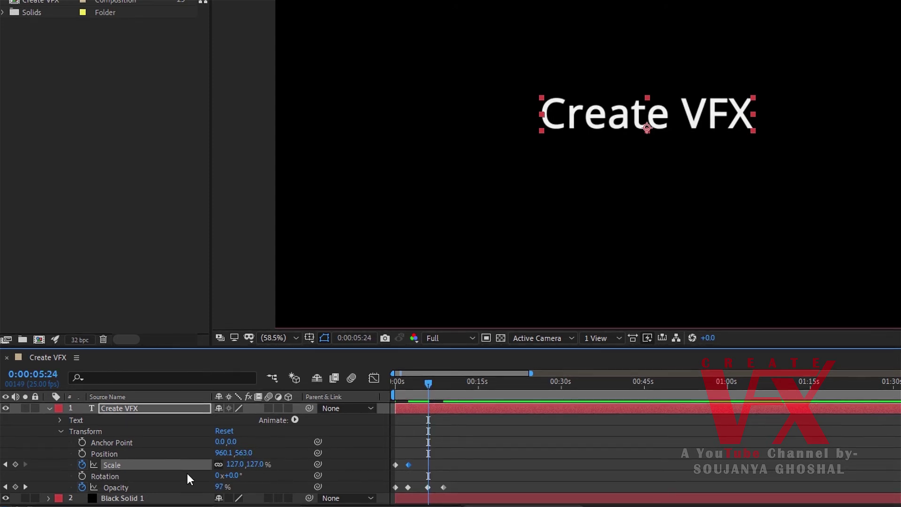
left_click(15, 464)
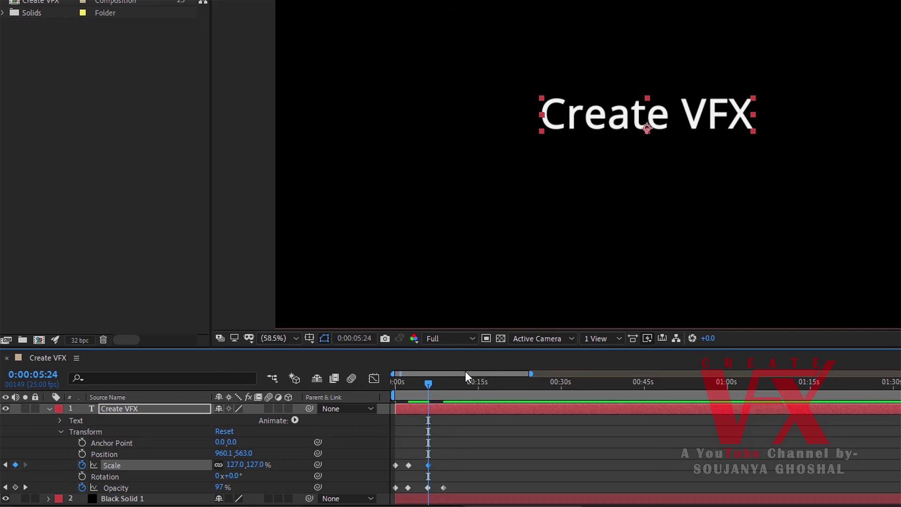
mouse_move(428, 385)
left_mouse_down()
mouse_move(443, 385)
mouse_move(436, 387)
left_mouse_up()
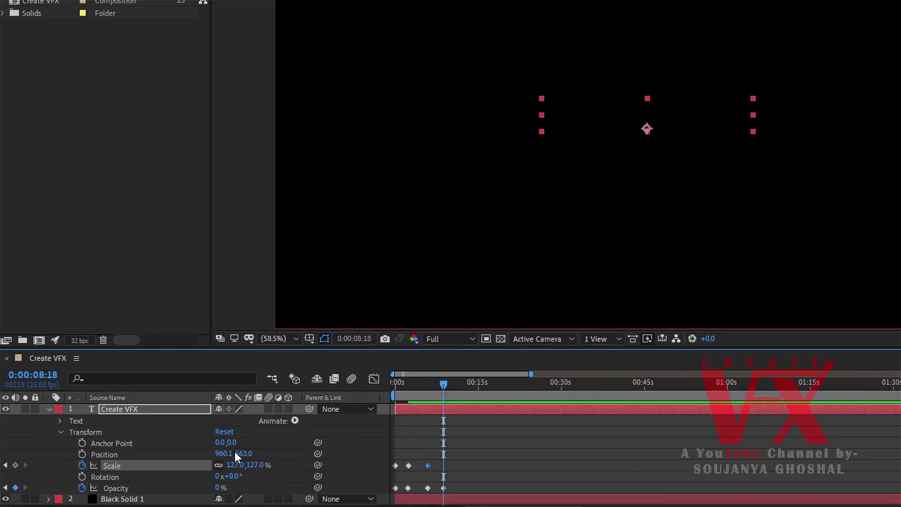
left_click_drag(233, 465, 228, 465)
right_click(228, 464)
left_click(217, 464)
left_click_drag(224, 466, 218, 465)
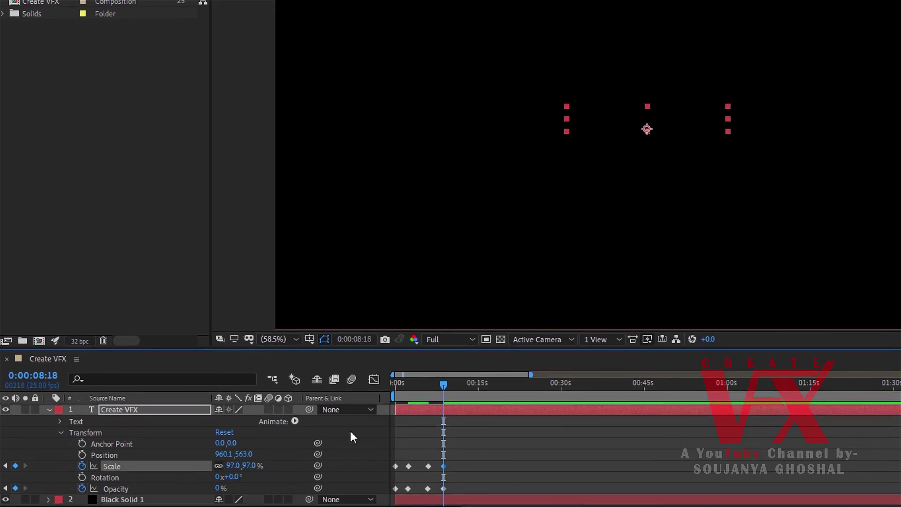
Preview the combined scale and opacity animation from the start, and collapse the text layer's properties.
left_click_drag(412, 382, 395, 385)
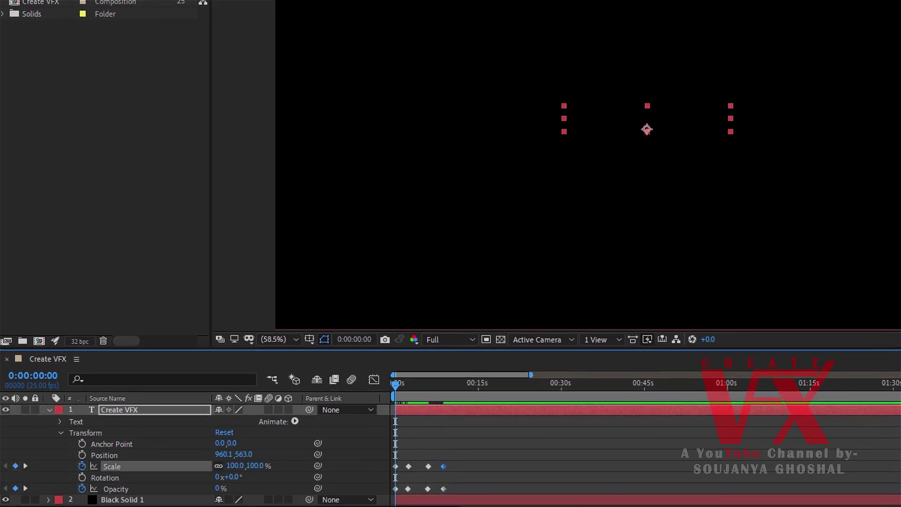
key("space")
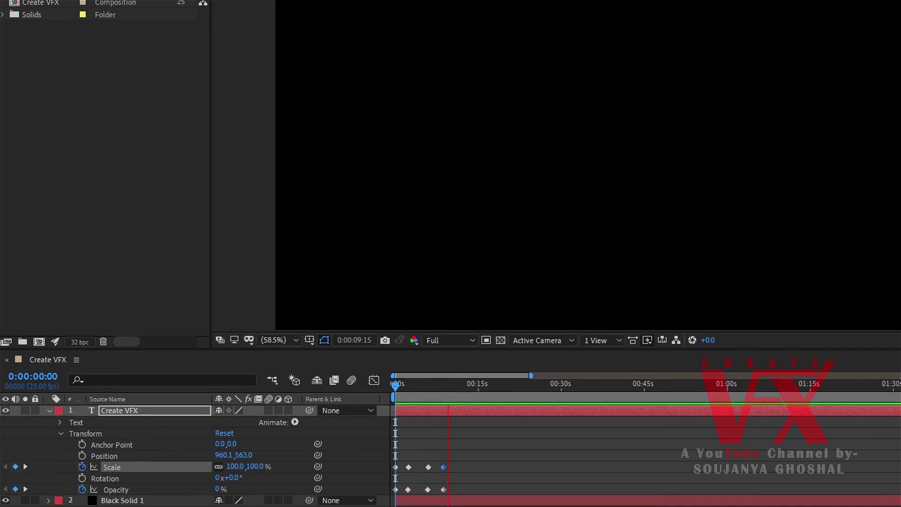
key("space")
left_click_drag(443, 391, 340, 412)
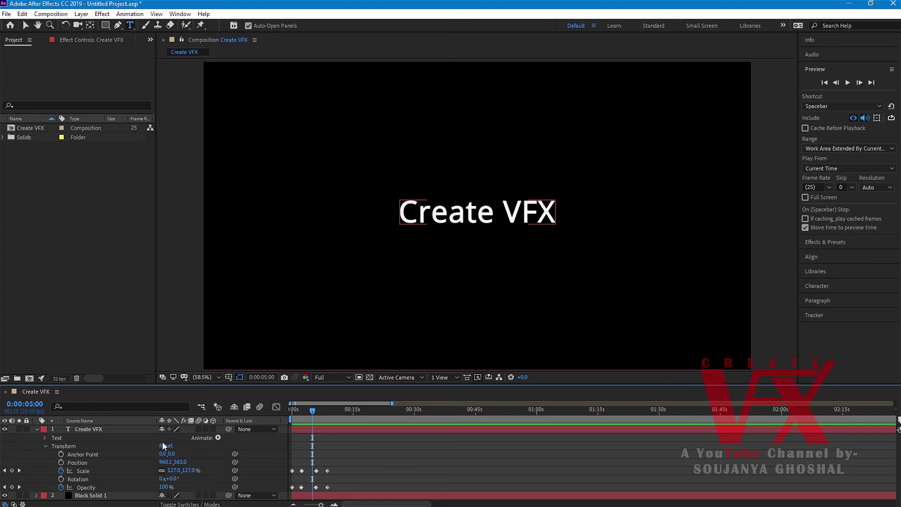
left_click(37, 430)
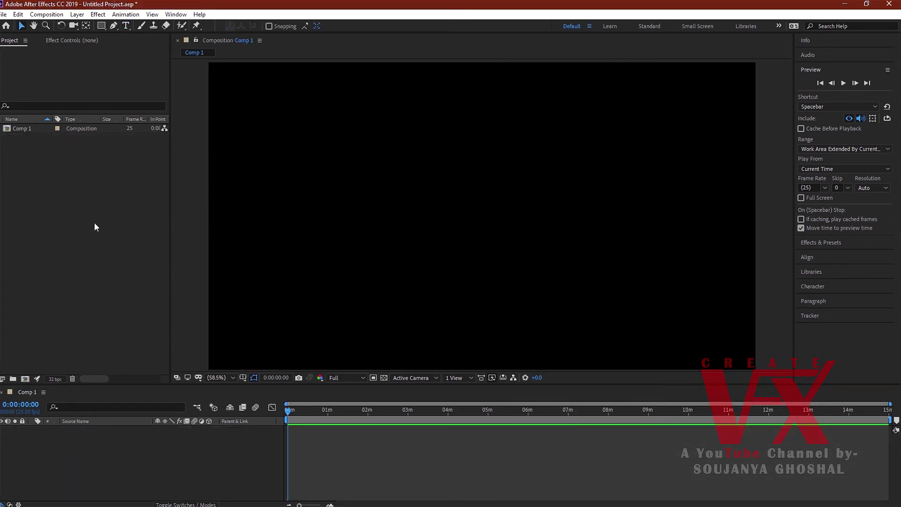
Import the footage file Grand Theft Auto V 2018.12.29 - 16.52.41.01.mp4 into the Comp 1 project.
right_click(67, 223)
mouse_move(96, 273)
left_click(214, 274)
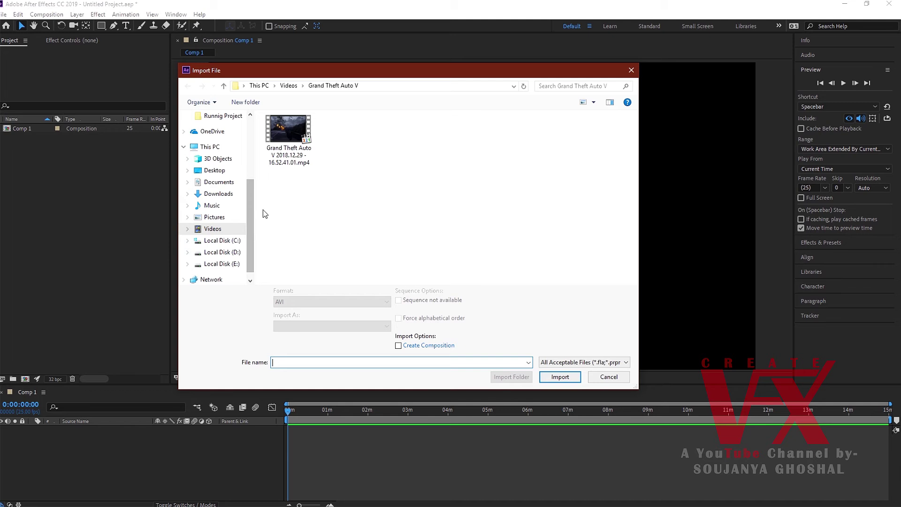
left_click(275, 151)
left_click(558, 378)
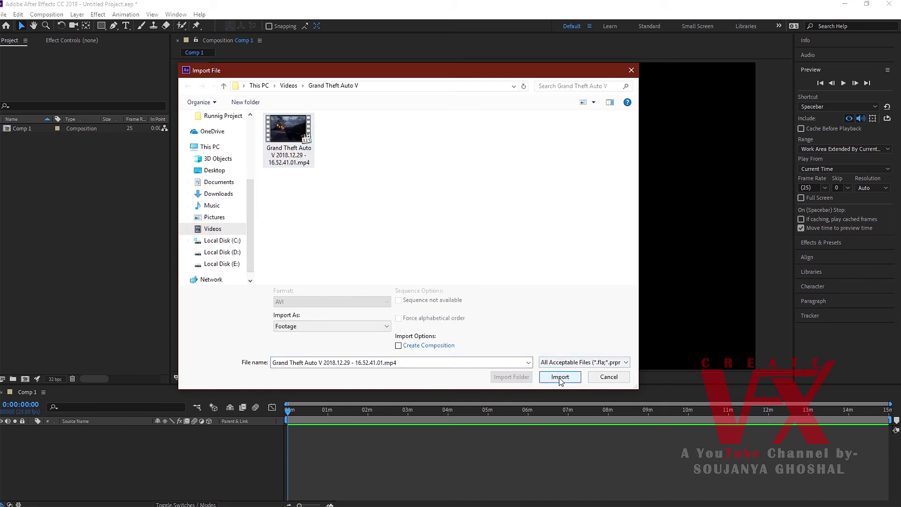
Import the second Grand Theft Auto V clip, ending in 14-04-44.mp4, from another folder into the project.
left_click(95, 247)
right_click(76, 226)
mouse_move(113, 277)
left_click(216, 276)
left_click(224, 86)
double_click(329, 142)
left_click(300, 142)
left_click(558, 377)
Select both imported Grand Theft Auto V clips and add them to Comp 1 as layers.
left_click_drag(29, 181, 44, 144)
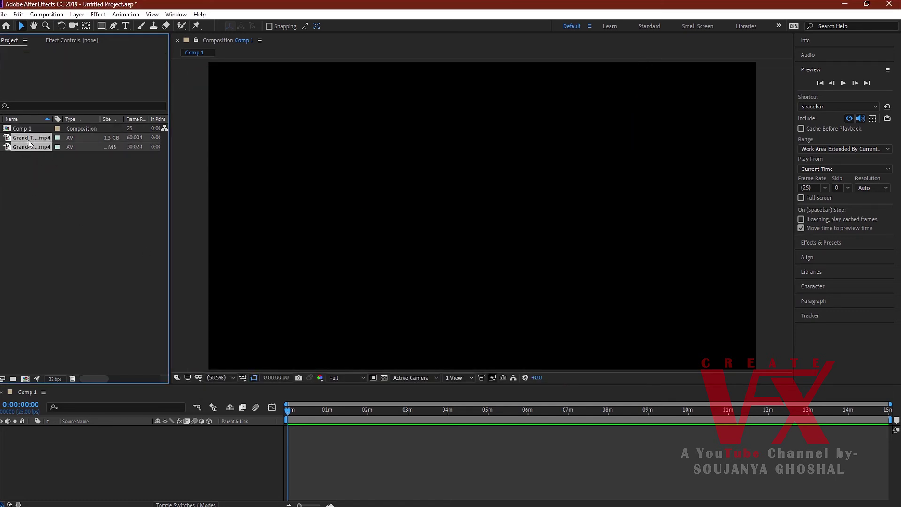
left_click_drag(58, 435, 57, 439)
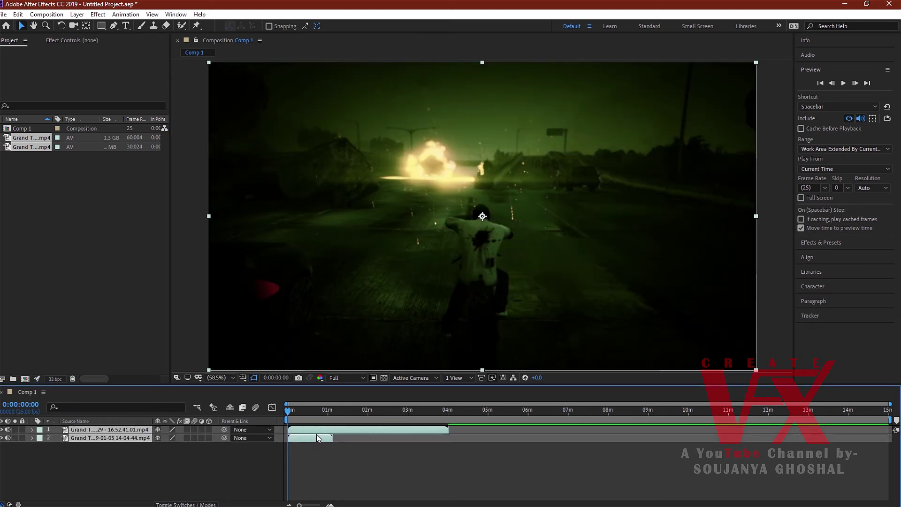
Place the playhead at 0:03:57:19, near the first clip's end, and shift the shorter second clip to start there.
left_click_drag(373, 410, 447, 409)
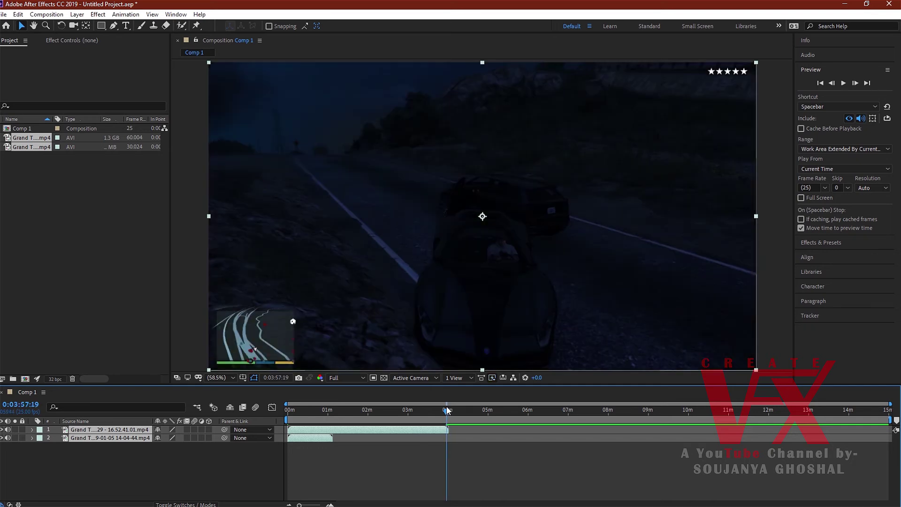
mouse_move(296, 441)
left_mouse_down()
mouse_move(350, 439)
mouse_move(294, 437)
left_mouse_up()
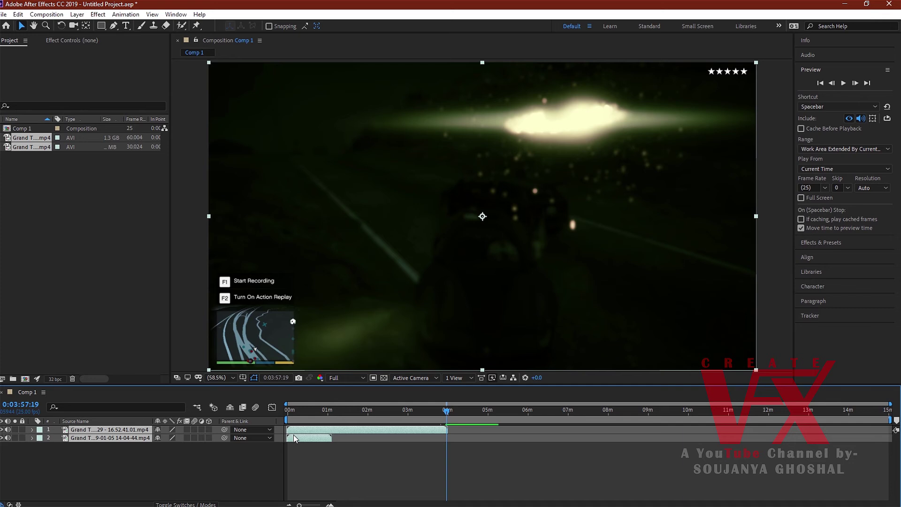
left_click(299, 438)
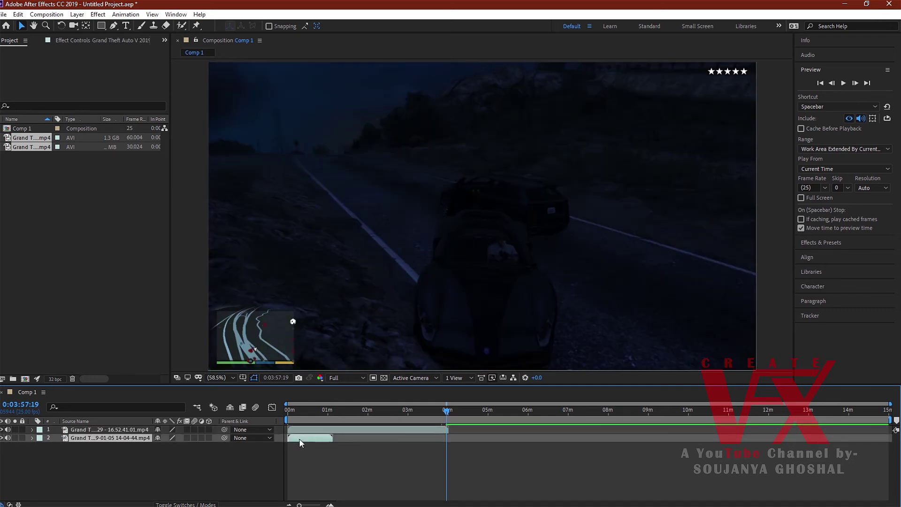
left_click_drag(289, 438, 449, 446)
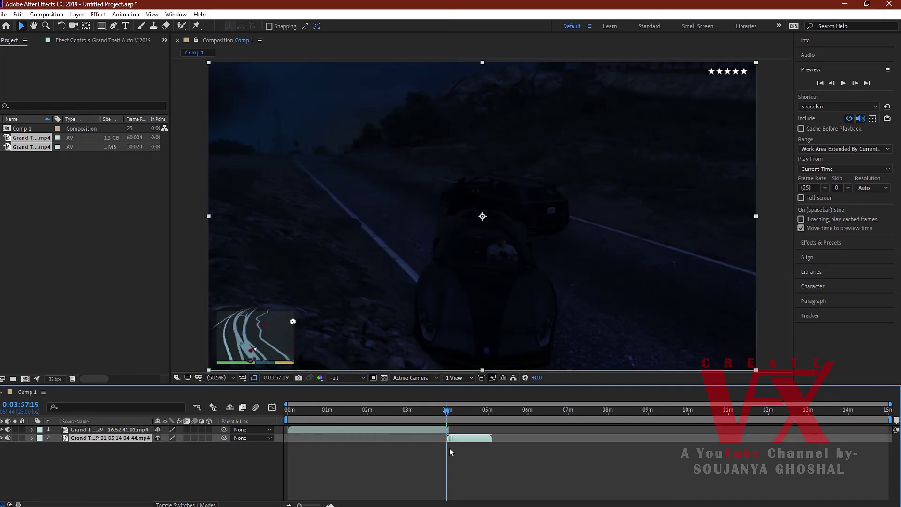
Shift the second clip earlier to start at 0:03:58:15, overlapping the first clip's end, and preview the overlap.
left_click_drag(299, 504, 317, 505)
left_click_drag(587, 410, 603, 414)
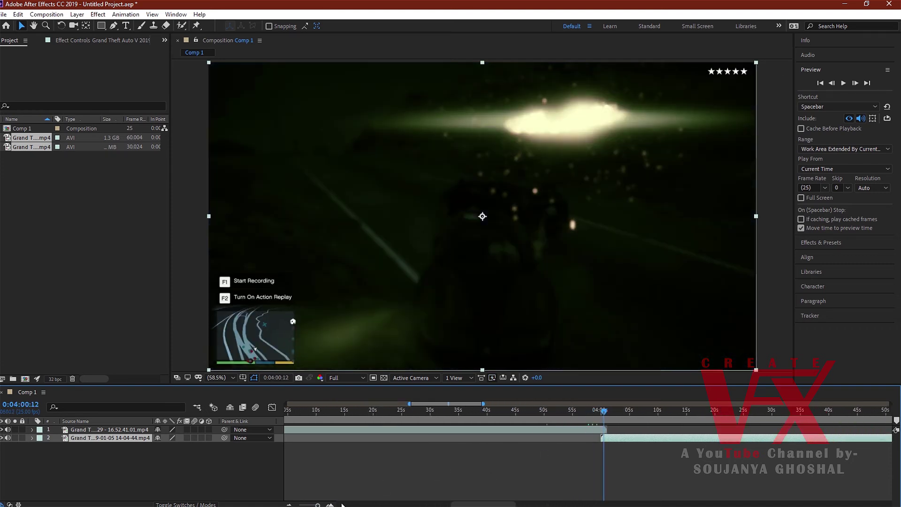
left_click_drag(318, 505, 319, 505)
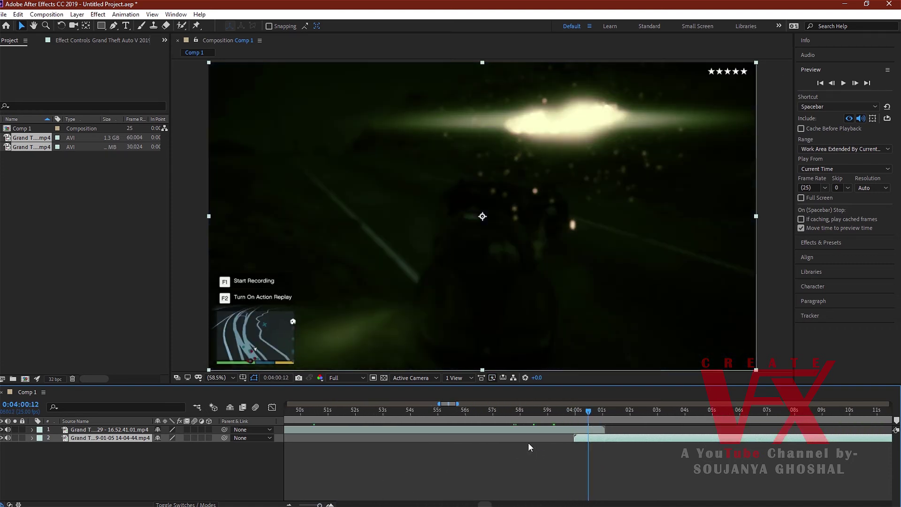
left_click_drag(577, 440, 541, 434)
left_click_drag(588, 407, 537, 406)
key("space")
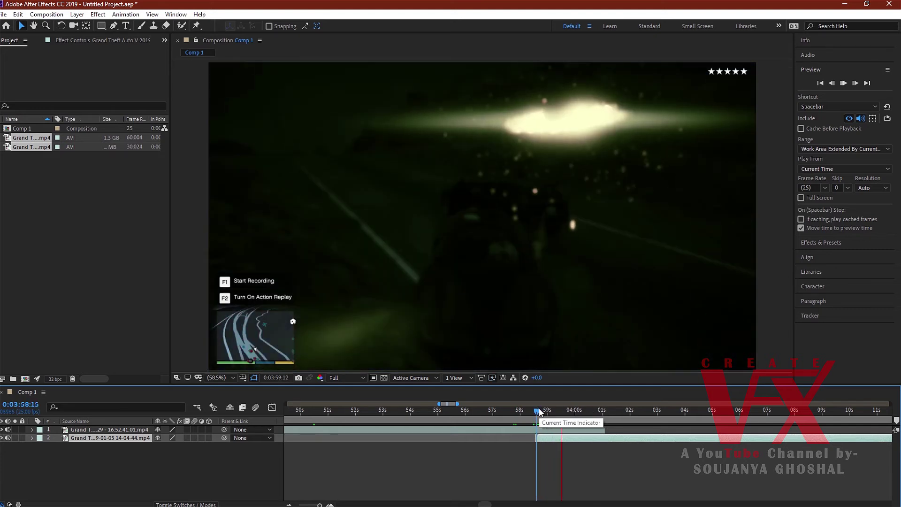
left_click(539, 436)
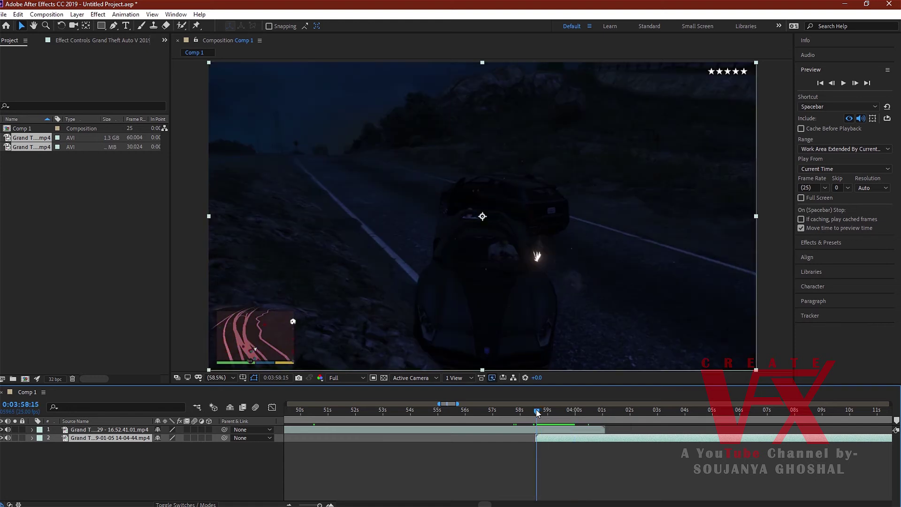
Keyframe the first clip's Opacity from 100% at 0:03:58:15 to 0% at its end, 0:04:01:02.
left_click(552, 431)
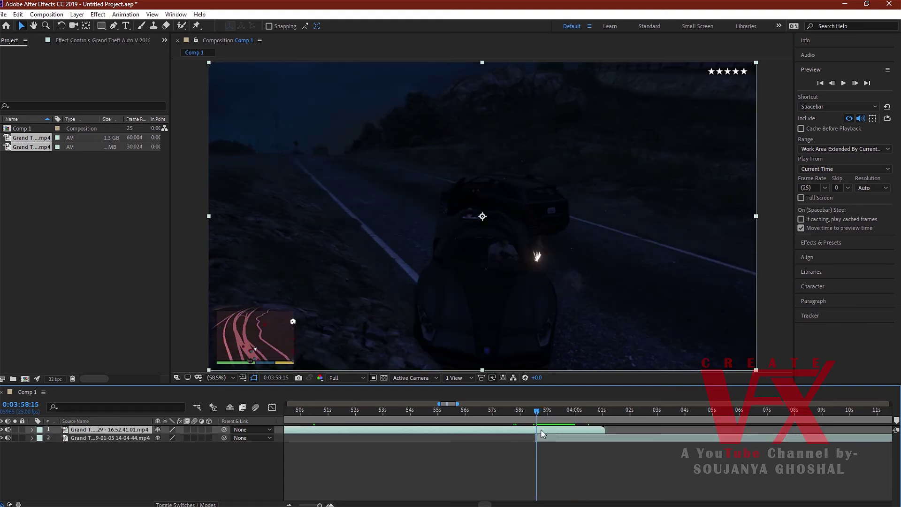
left_click(33, 429)
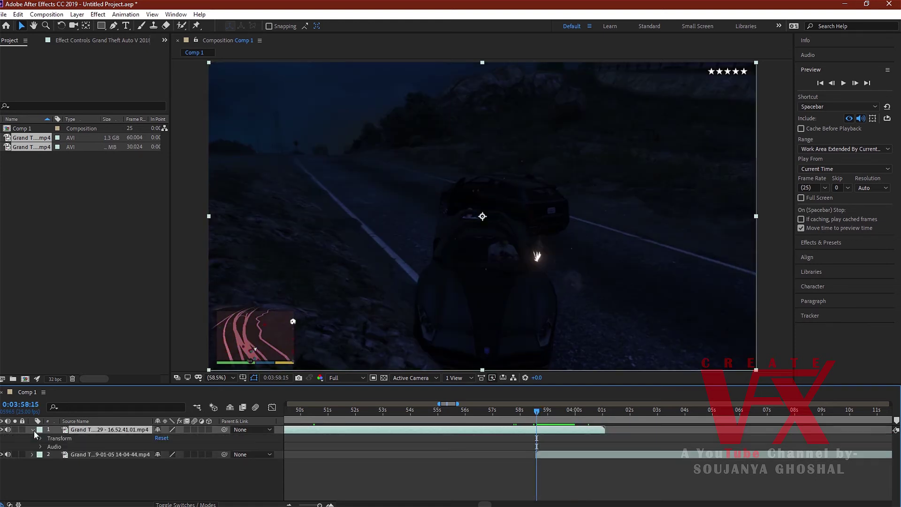
left_click(41, 437)
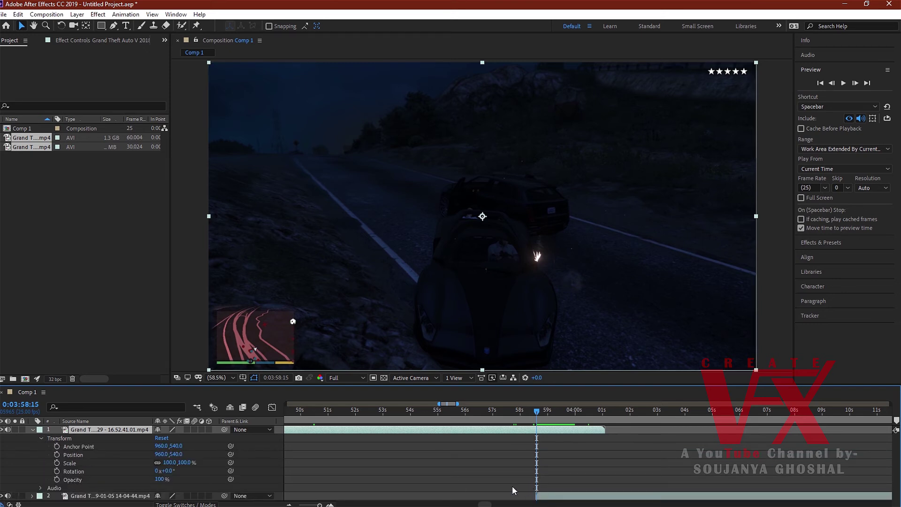
left_click(57, 480)
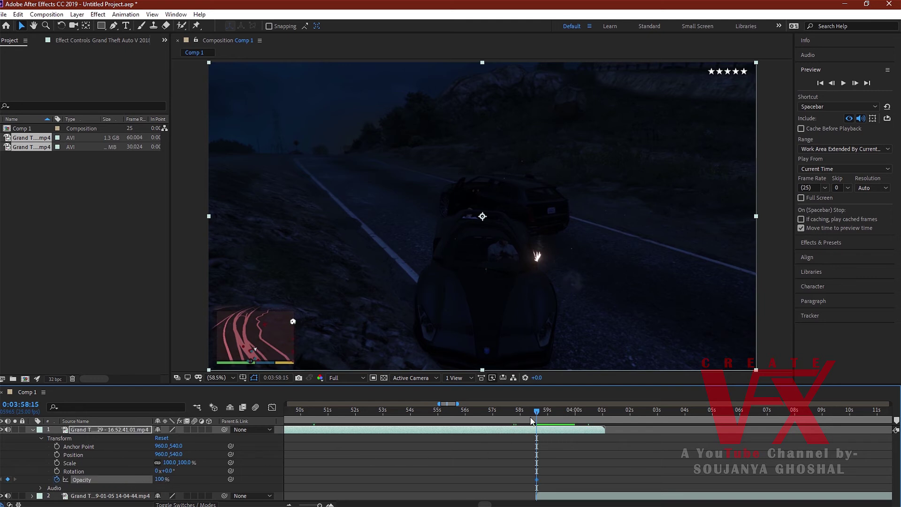
left_click_drag(536, 412, 604, 412)
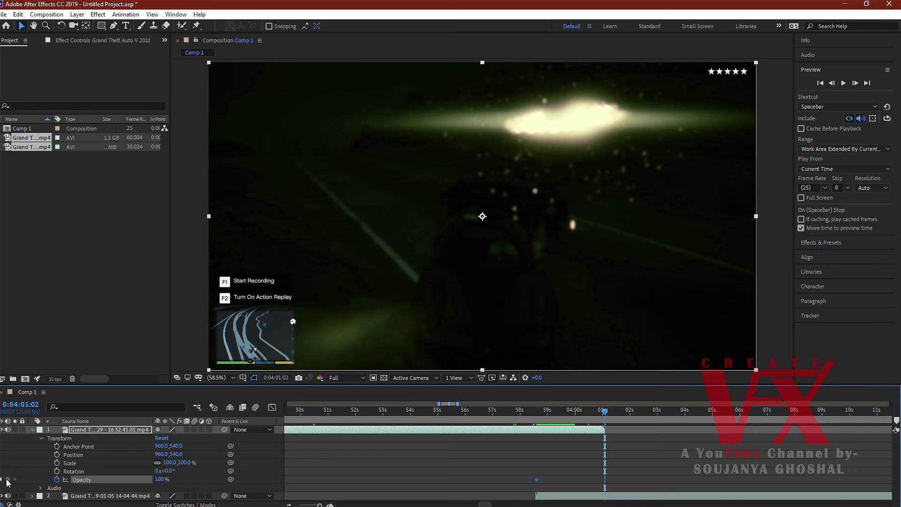
left_click_drag(152, 479, 82, 479)
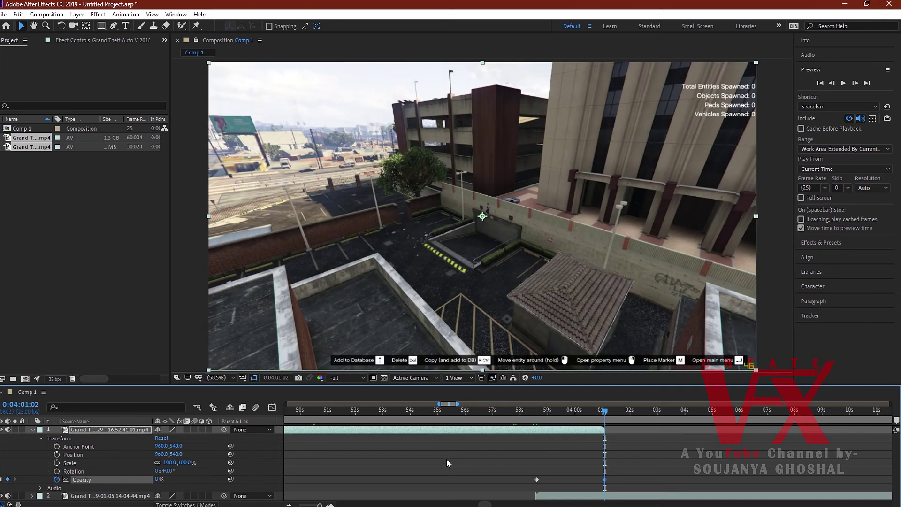
Preview the opacity fade between the two clips, starting from 0:03:57:20.
left_click_drag(606, 410, 517, 411)
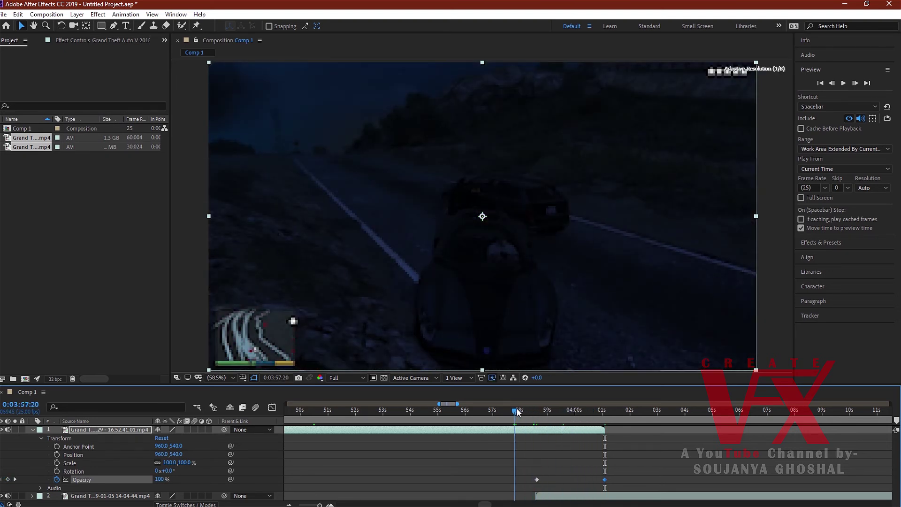
key("space")
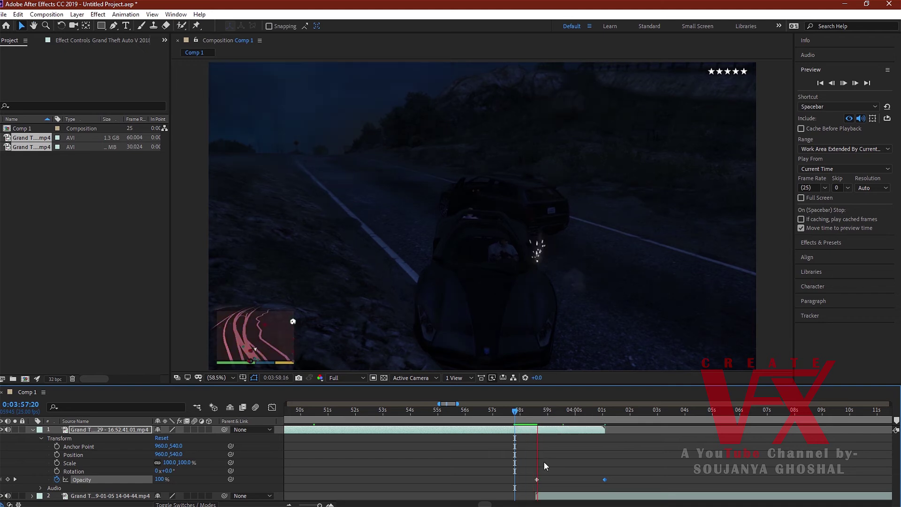
left_click(518, 412)
key("space")
key("space")
Lower the composition's preview resolution to Half and replay the fade from 0:03:58:11.
left_click(350, 378)
left_click(354, 410)
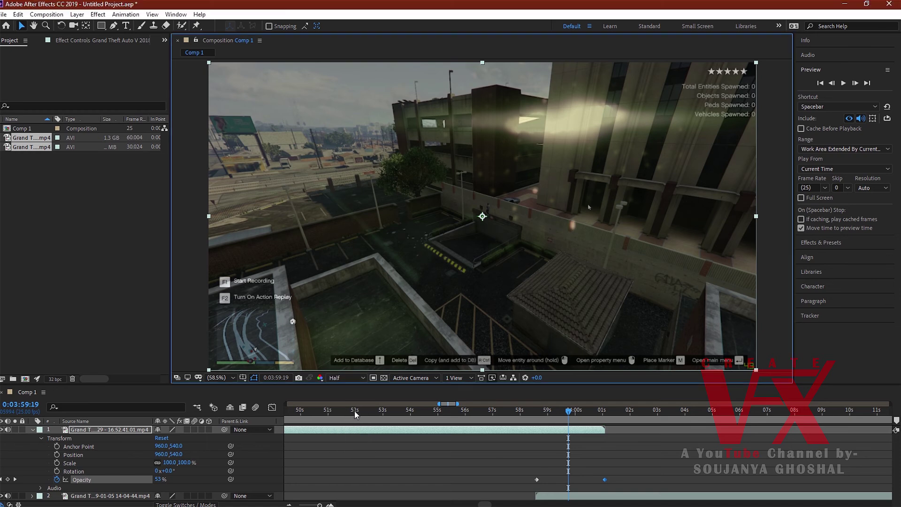
left_click(533, 410)
key("space")
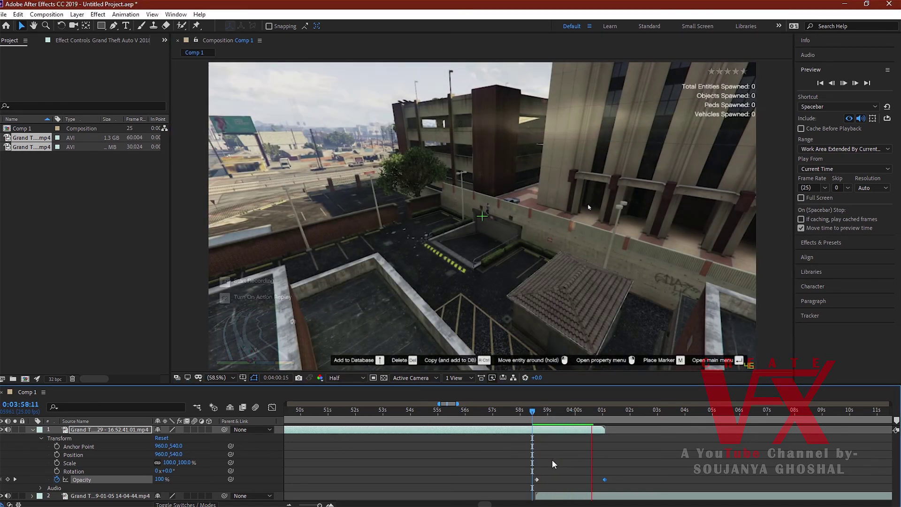
key("space")
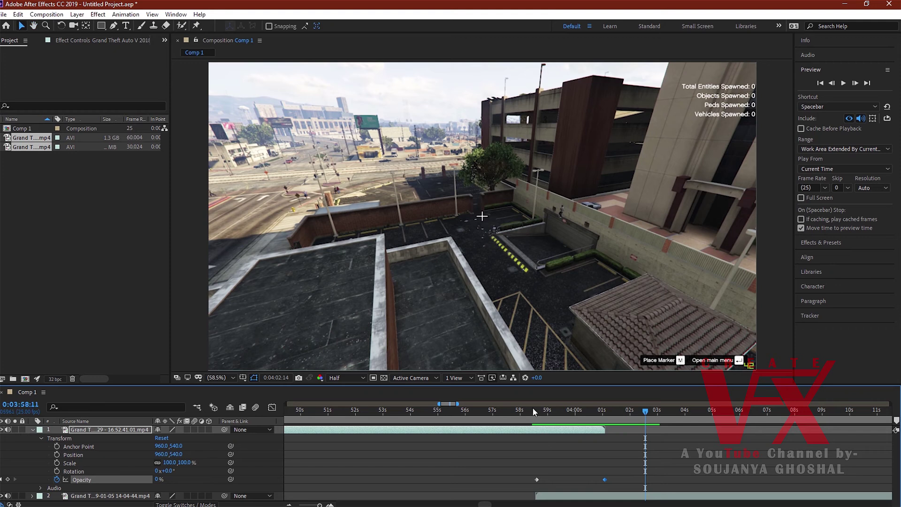
left_click(533, 410)
key("space")
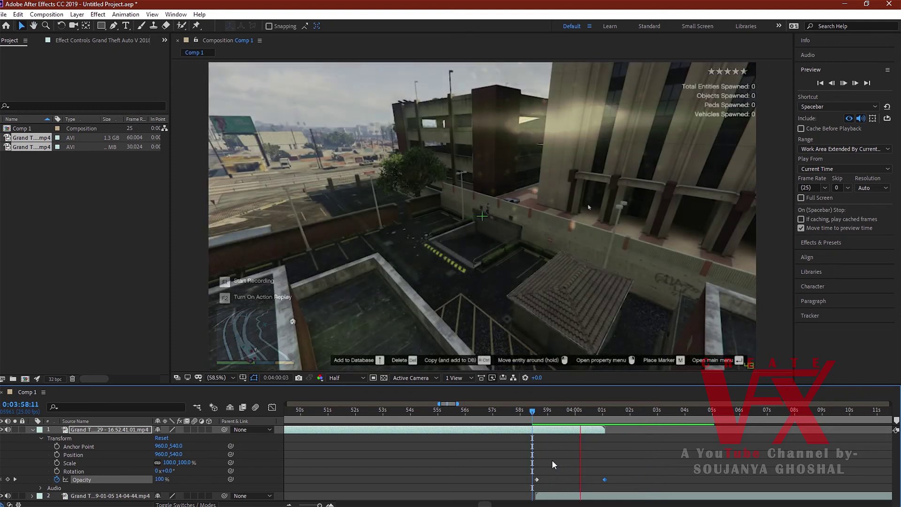
key("space")
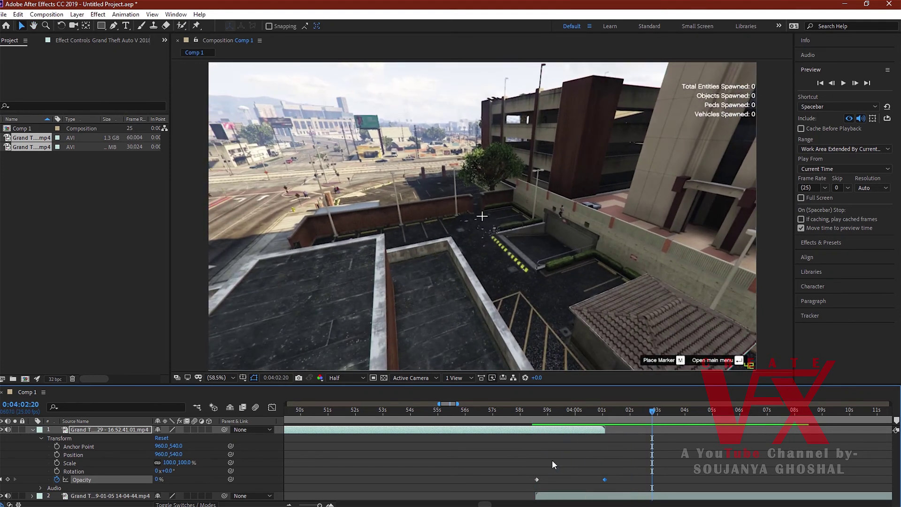
Keyframe the first clip's Scale from 100% at 0:03:58:14 to 0% at 0:04:01:02, and preview the shrinking transition.
mouse_move(537, 411)
left_mouse_down()
mouse_move(548, 415)
mouse_move(535, 415)
left_mouse_up()
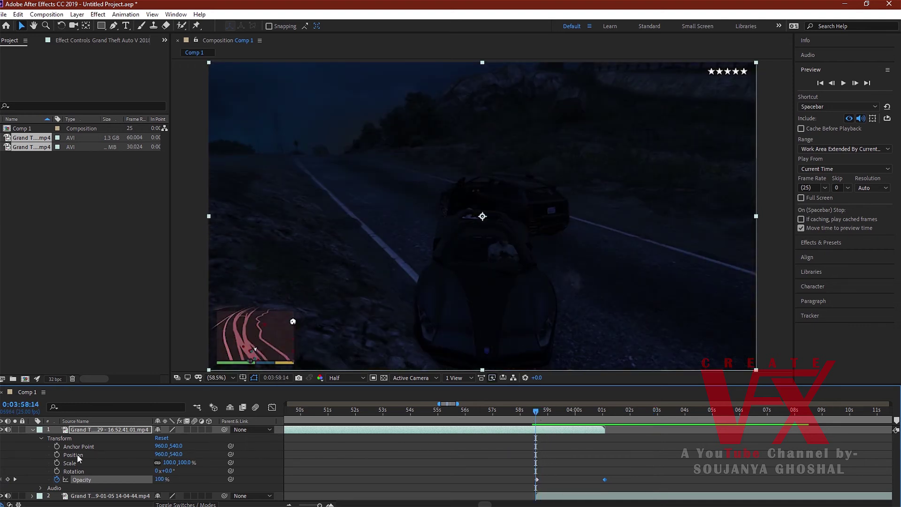
left_click(57, 463)
left_click_drag(546, 409, 603, 410)
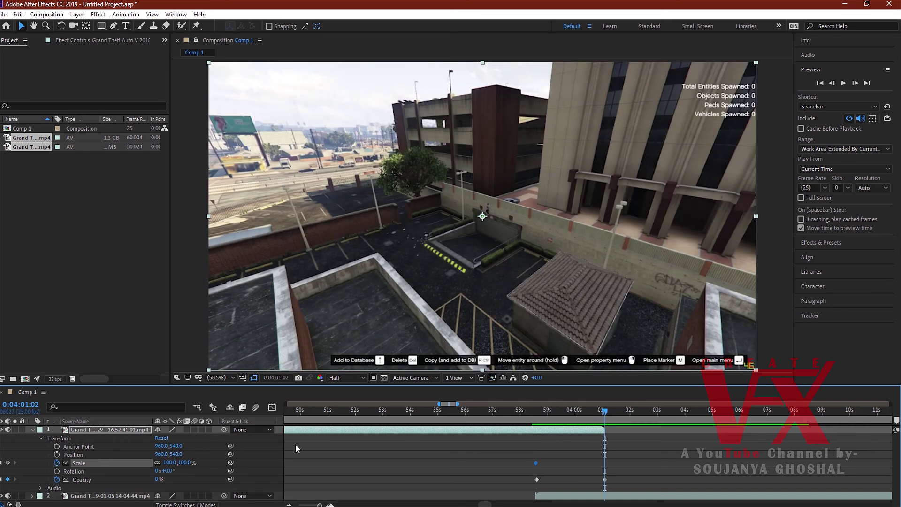
left_click_drag(170, 462, 159, 463)
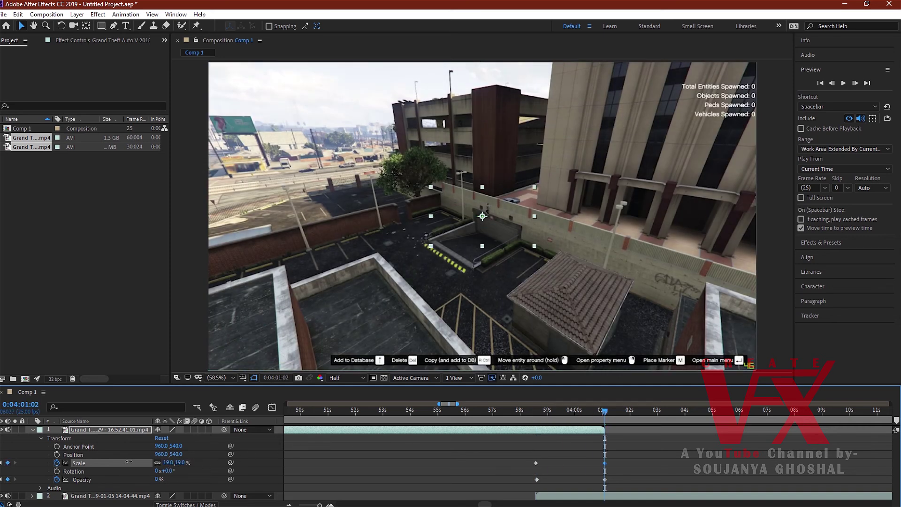
left_click(535, 410)
key("space")
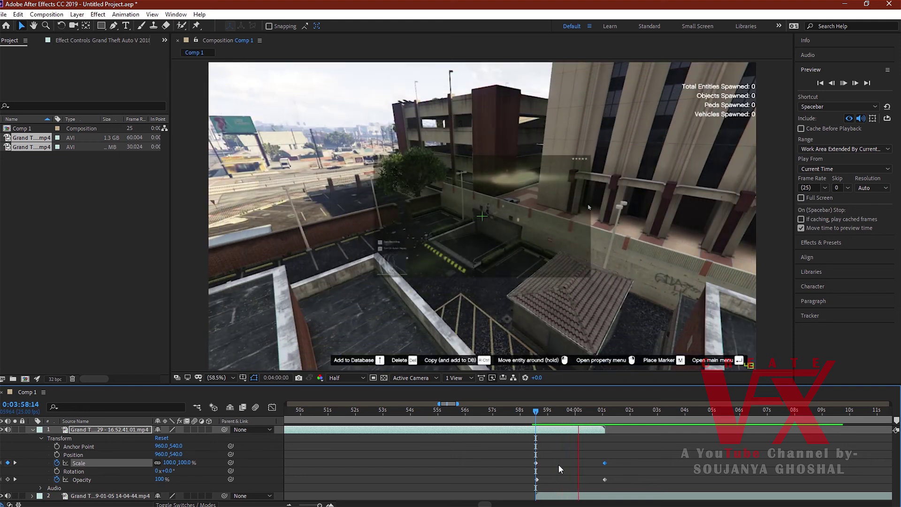
left_click_drag(544, 412, 599, 412)
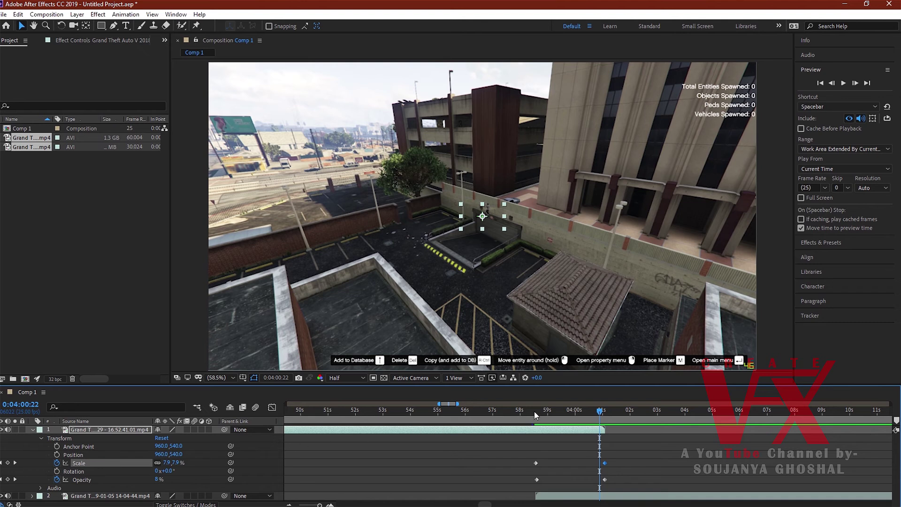
Keyframe the first clip's Rotation from 0° at 0:03:58:15 to a positive angle at 0:04:01:02.
left_click(536, 411)
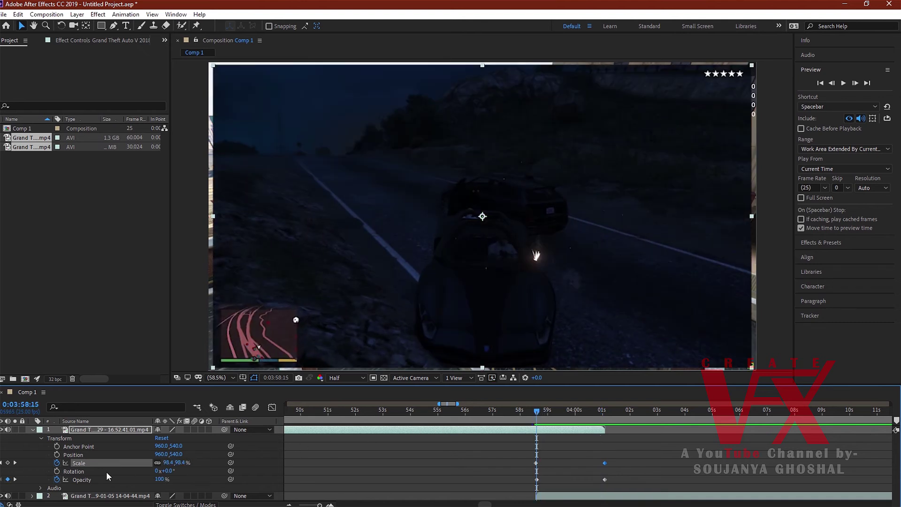
left_click(56, 471)
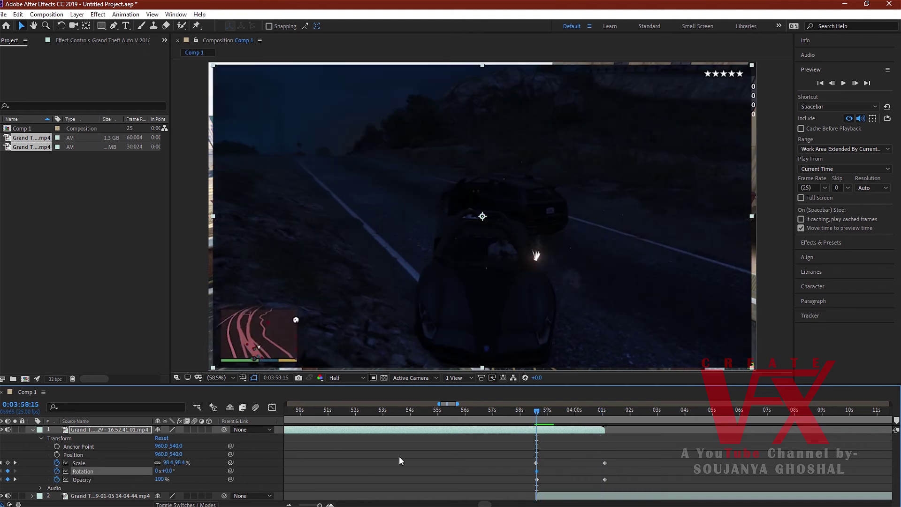
left_click_drag(537, 412, 605, 411)
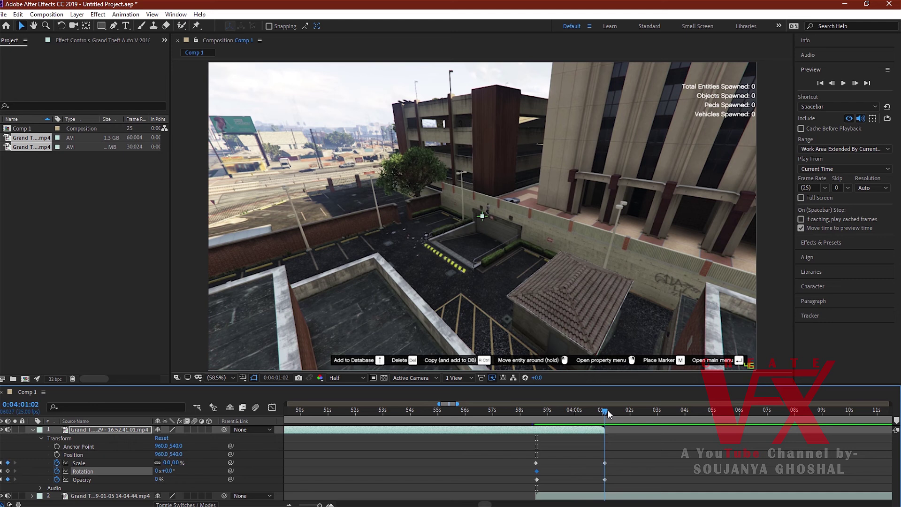
left_click_drag(167, 473, 180, 470)
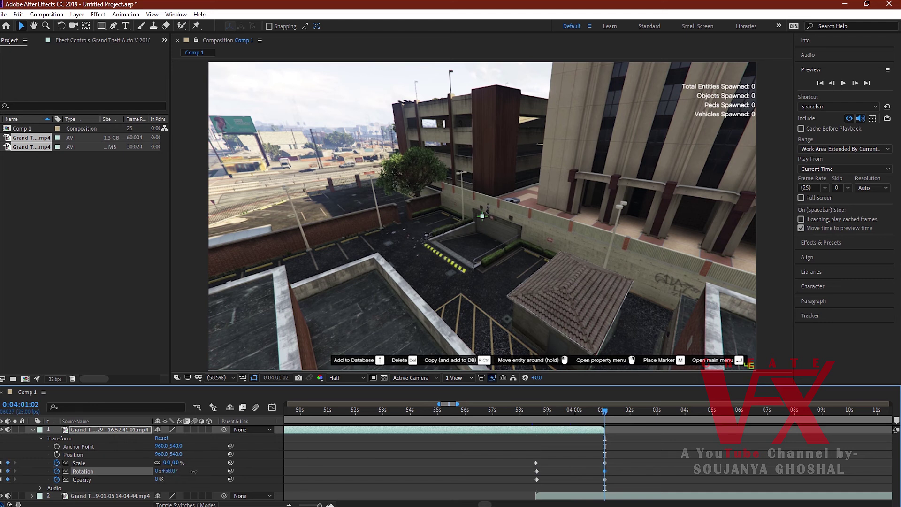
Preview the combined fade, scale and rotation transition, and collapse the first clip's properties.
left_click_drag(604, 411, 538, 414)
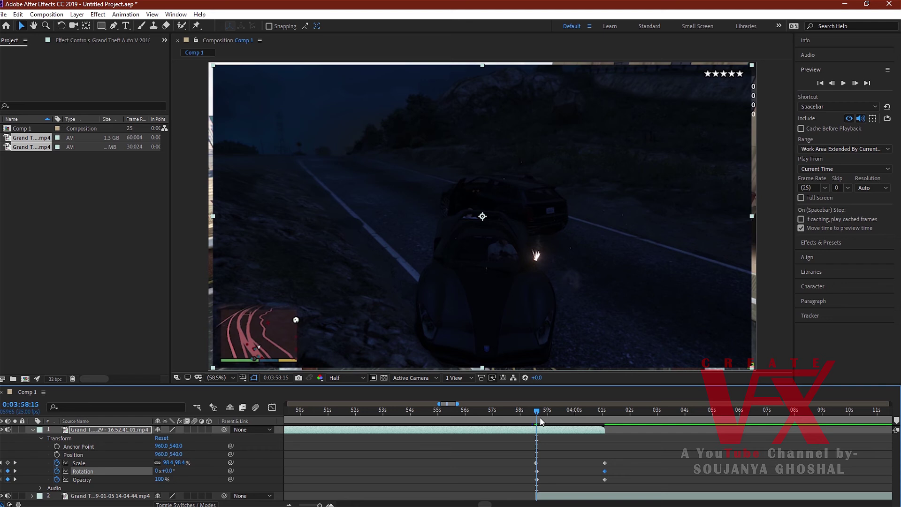
key("space")
left_click(528, 412)
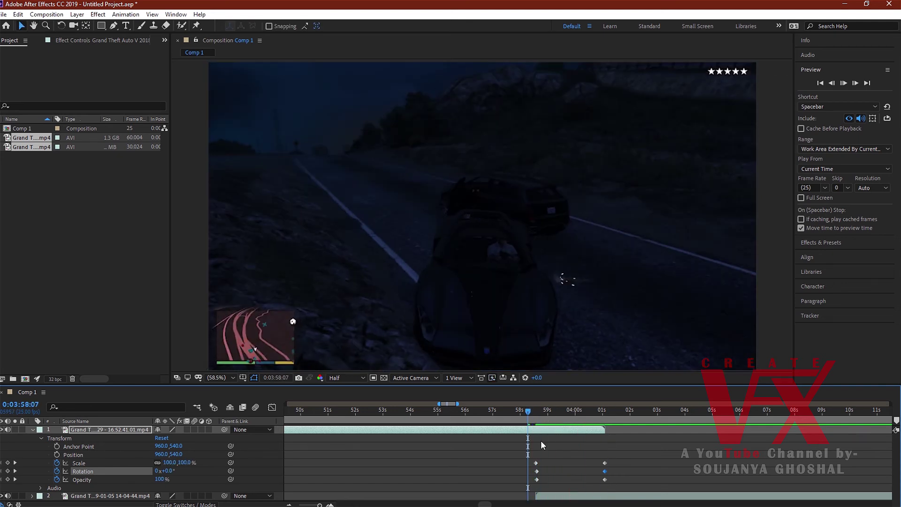
key("space")
key("space")
mouse_move(534, 414)
left_mouse_down()
mouse_move(545, 413)
mouse_move(536, 415)
left_mouse_up()
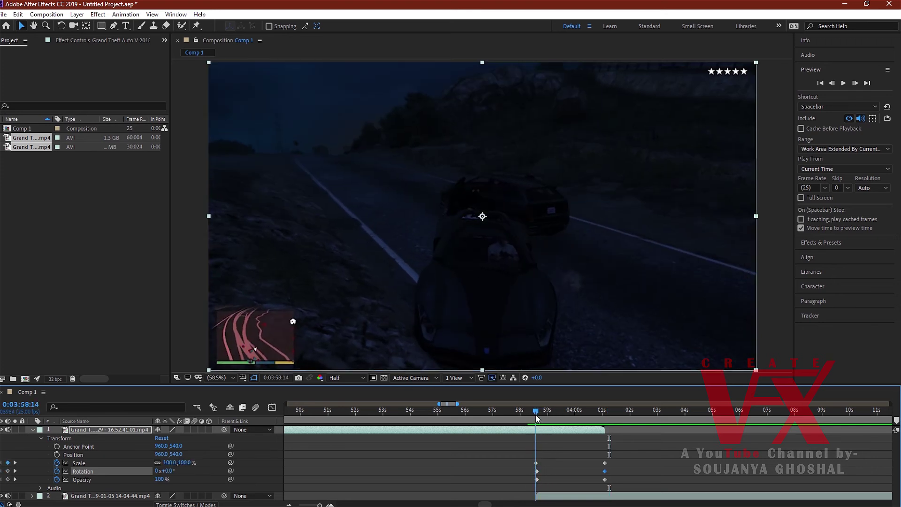
left_click(32, 429)
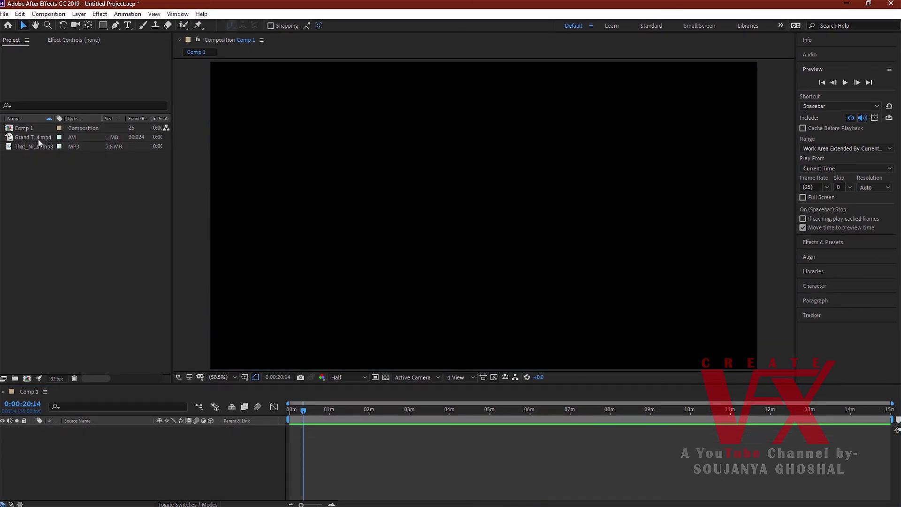
Add the Grand Theft Auto V clip ending in 14-04-44.mp4 to Comp 1 and move the playhead to 0:00:16:11.
left_click(39, 138)
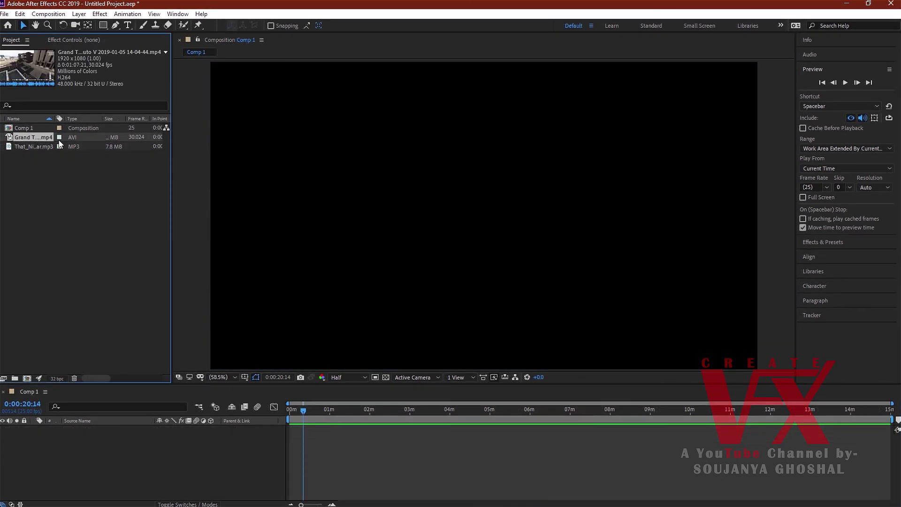
left_click(35, 147)
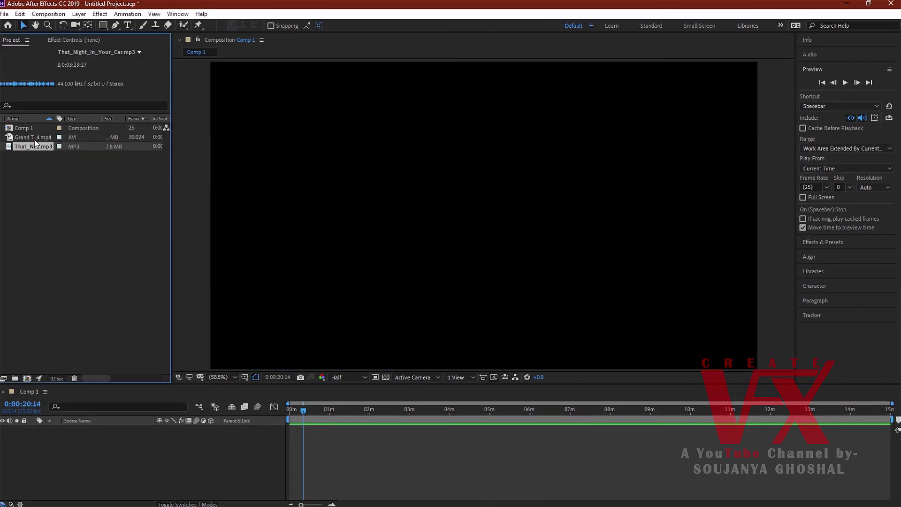
left_click(31, 137)
left_click_drag(68, 393, 69, 431)
left_click_drag(305, 413, 301, 410)
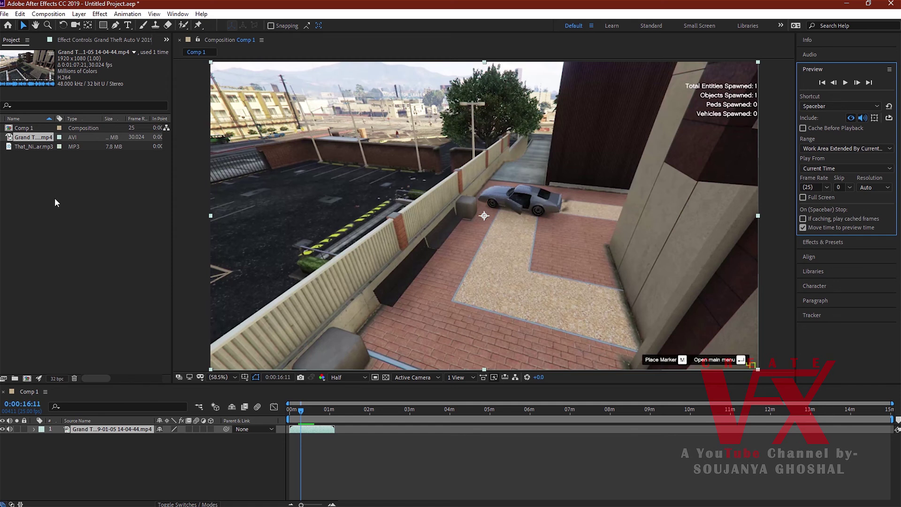
Add That_Night_in_Your_Car.mp3 below the video layer, move the playhead to 0:00:53:06 and select the video layer.
left_click(29, 147)
left_click_drag(60, 316, 74, 448)
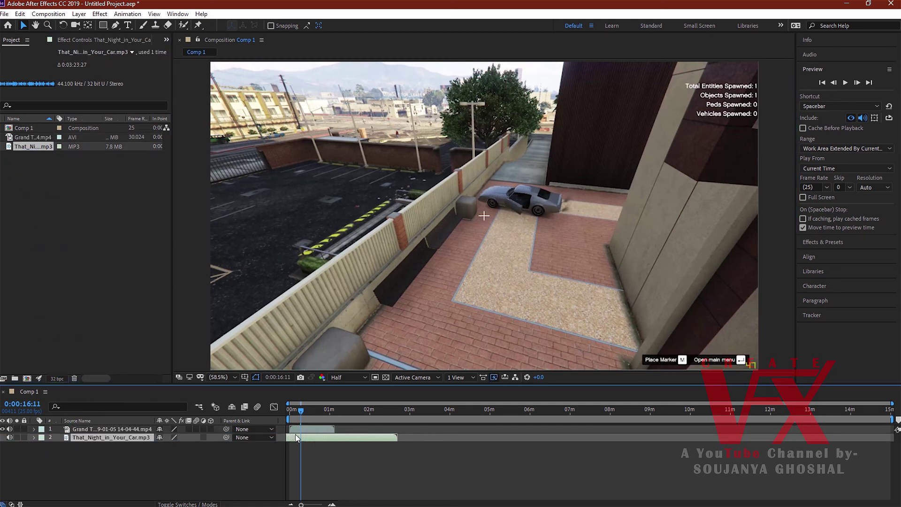
left_click_drag(300, 413, 325, 410)
left_click(123, 430)
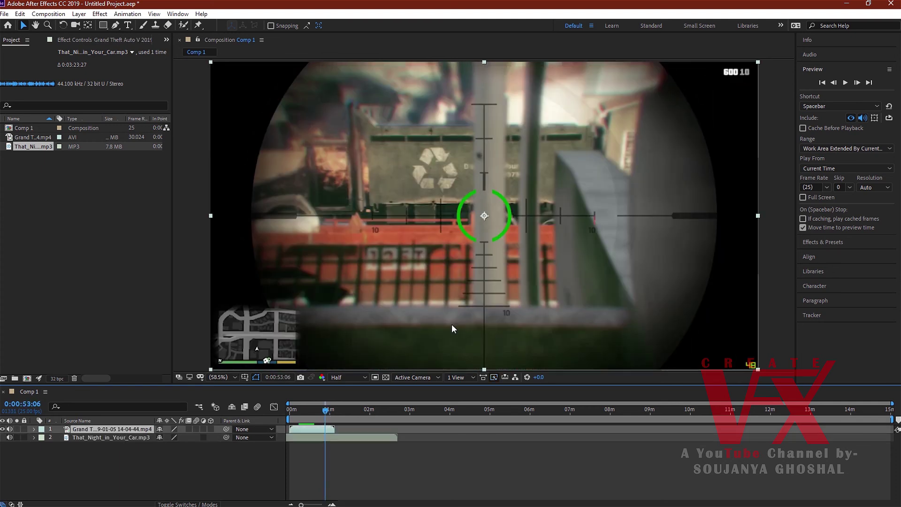
Preview the video with the music track from 0:00:53:06, and move the playhead back to 0:00:43:19.
left_click(845, 83)
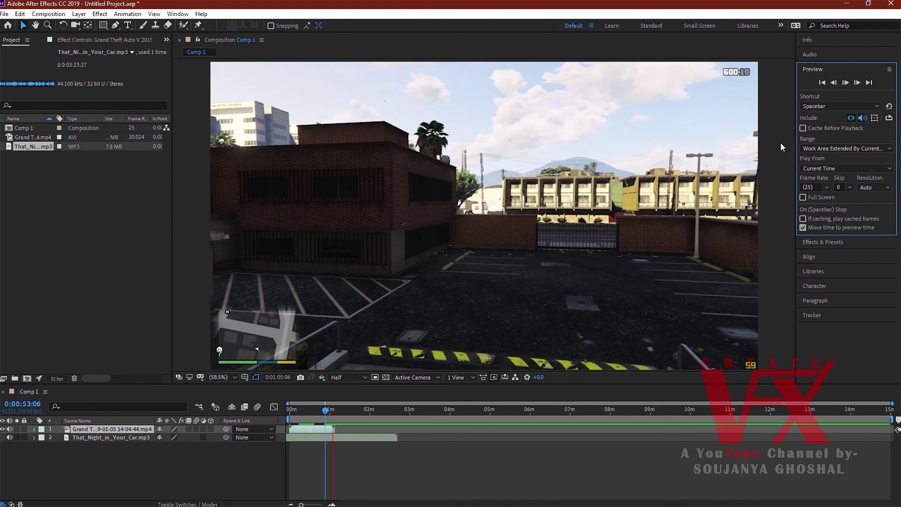
left_click(848, 83)
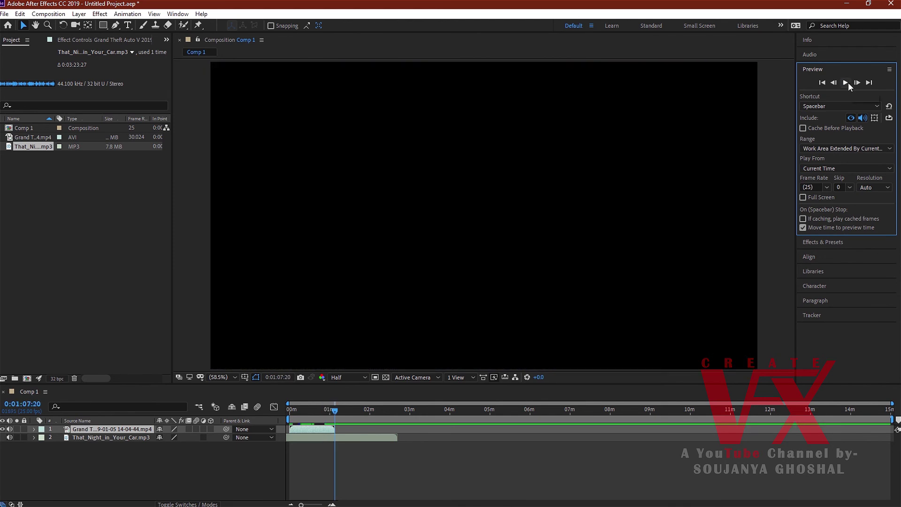
left_click_drag(334, 406, 317, 412)
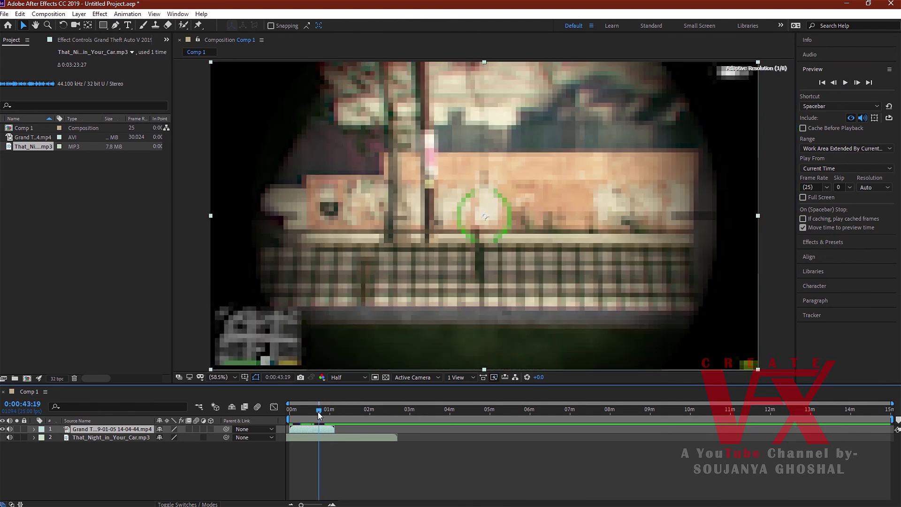
Expand the audio properties of the That_Night_in_Your_Car.mp3 layer and set its Audio Levels to -7 dB.
left_click(120, 437)
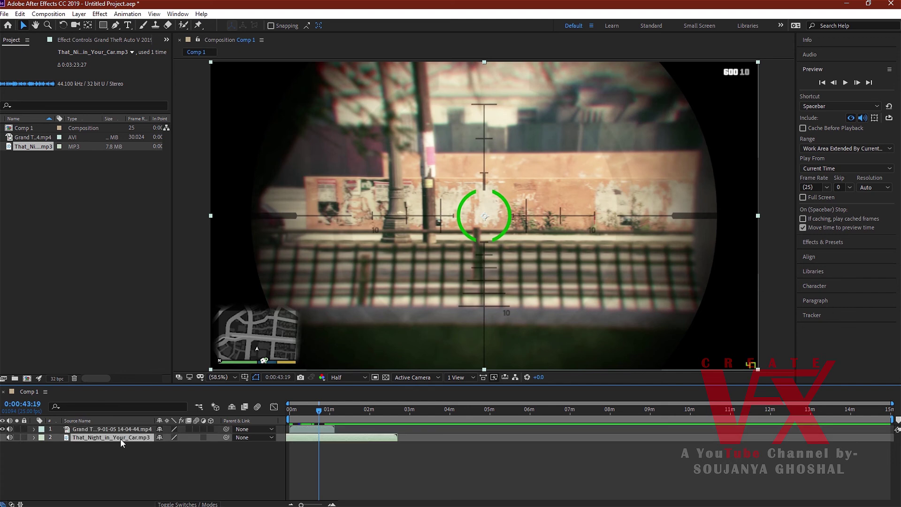
left_click(42, 444)
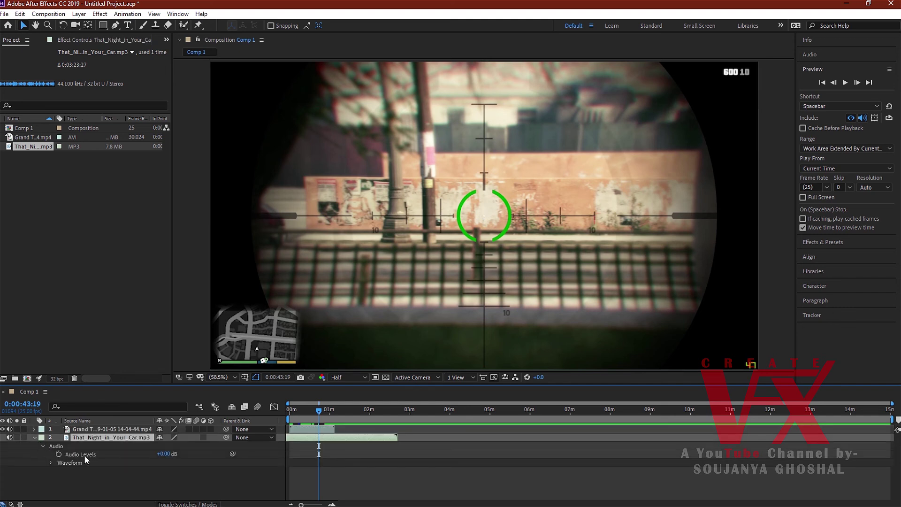
left_click_drag(164, 454, 163, 455)
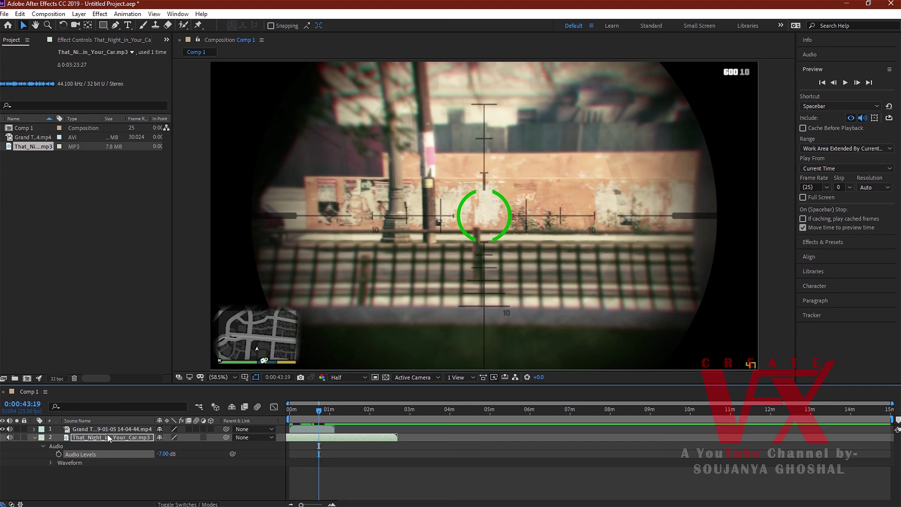
Expand the audio properties of the Grand Theft Auto V video layer and set its Audio Levels to +6 dB.
left_click(75, 430)
left_click(34, 429)
left_click(43, 445)
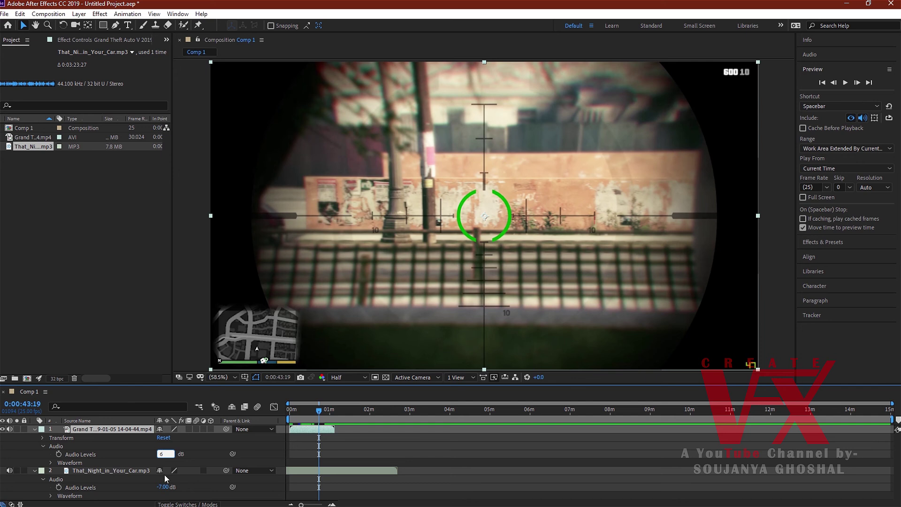
key("Return")
Preview the adjusted sound mix from 0:00:43:19, and collapse the properties of both layers.
left_click(845, 82)
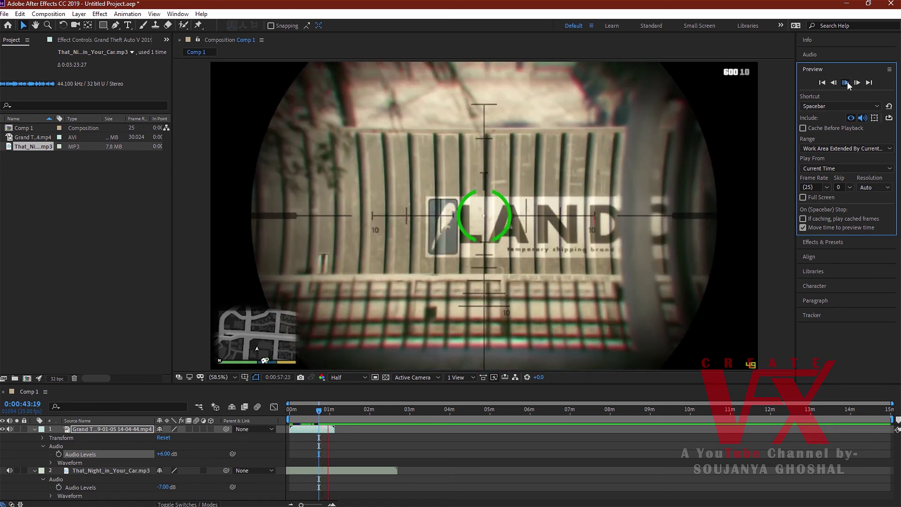
key("space")
left_click(34, 429)
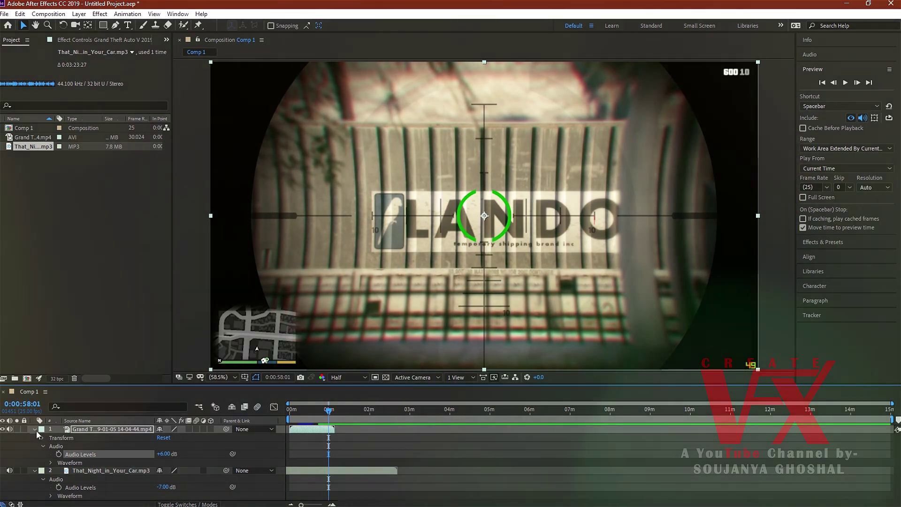
left_click(33, 437)
Move the playhead to 0:00:48:03 and open the Time Stretch settings for the Grand Theft Auto V video layer.
left_click_drag(330, 410, 324, 412)
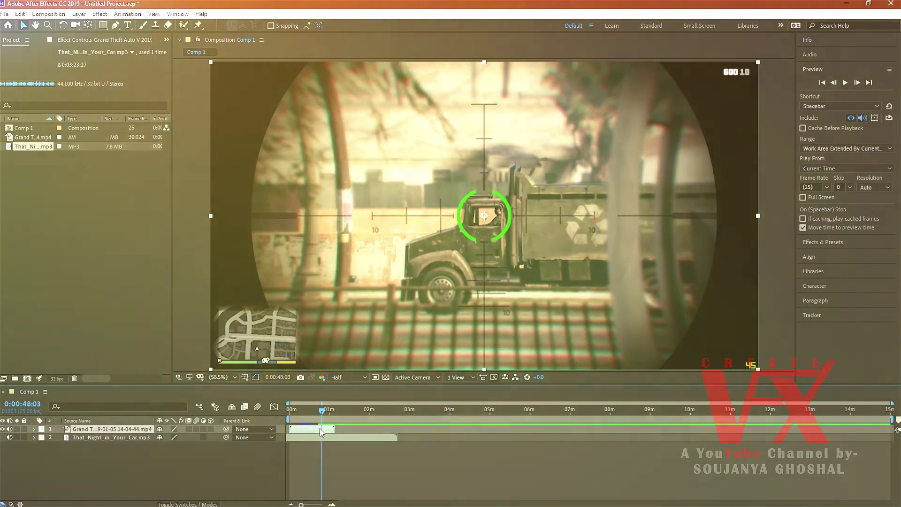
right_click(320, 428)
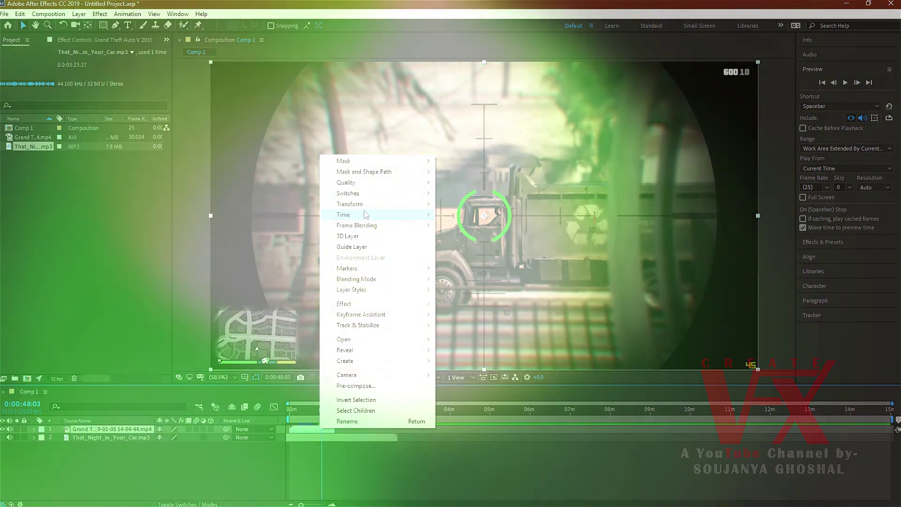
mouse_move(422, 215)
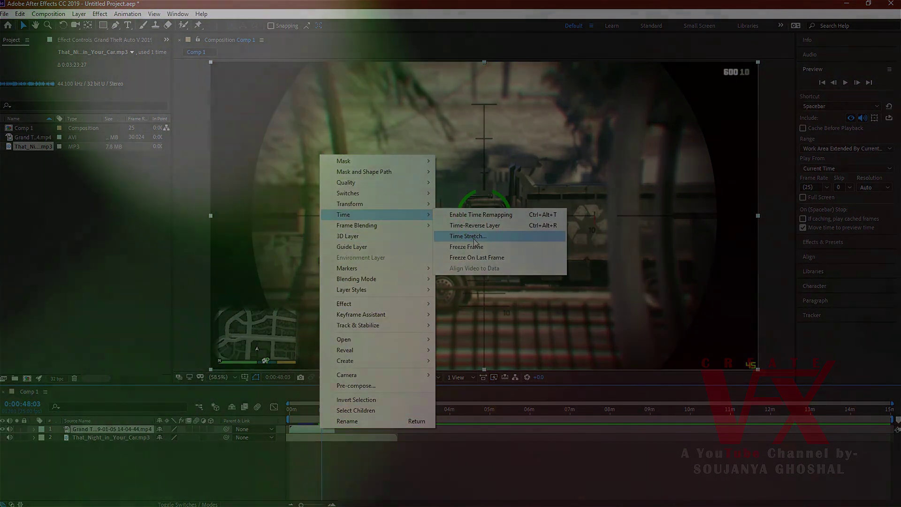
left_click(474, 237)
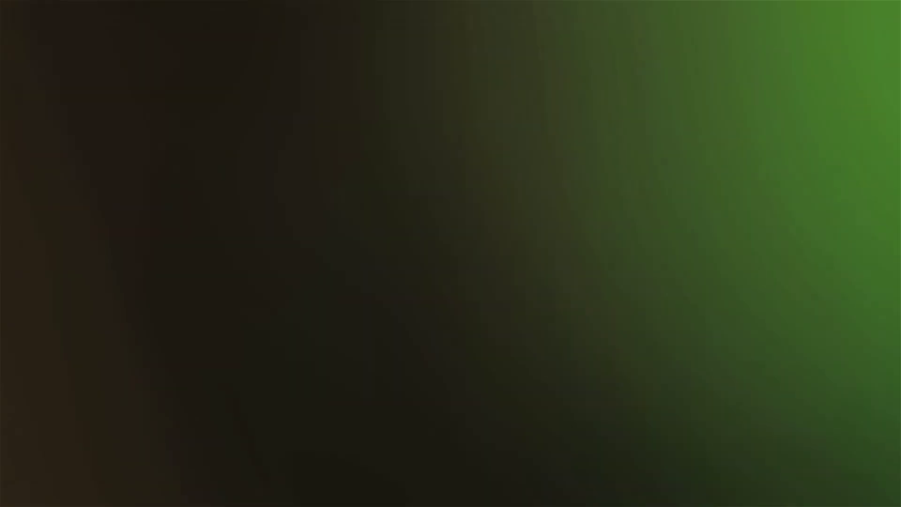